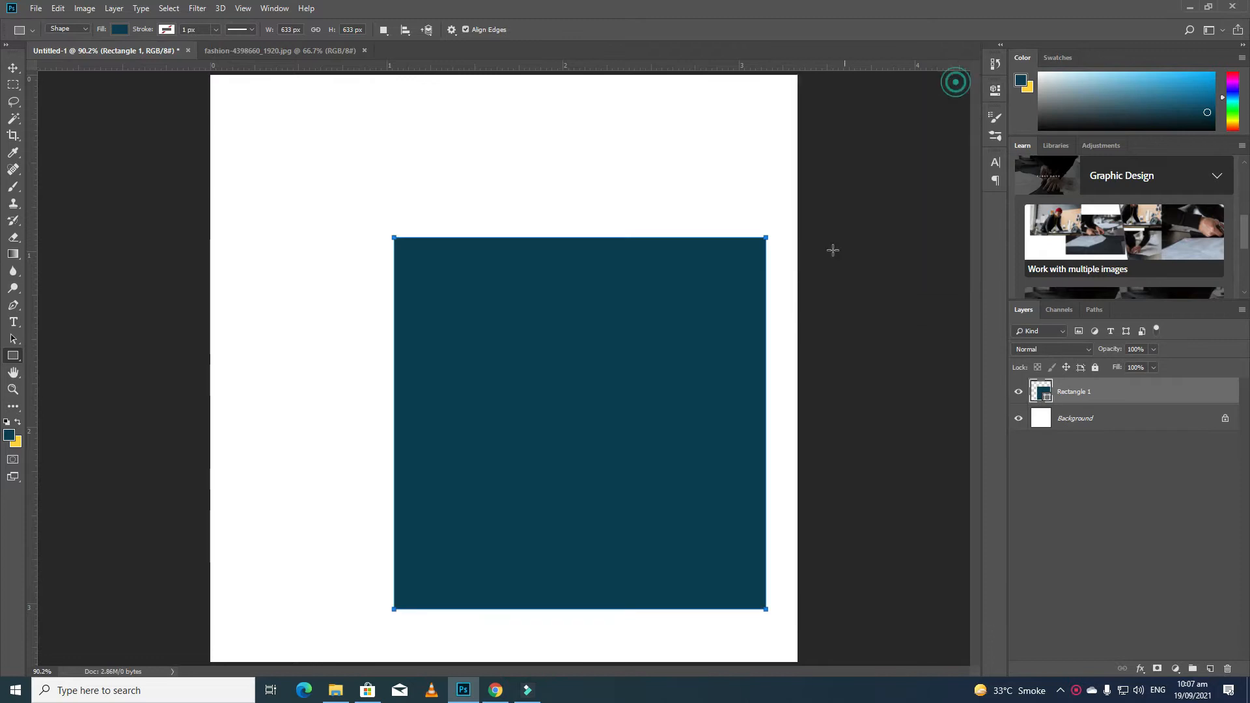
# Move the dark blue square up by about 0.467 in and left by about 0.117 in on the canvas.
pyautogui.click(13, 67)
pyautogui.moveTo(604, 371); pyautogui.dragTo(580, 287)
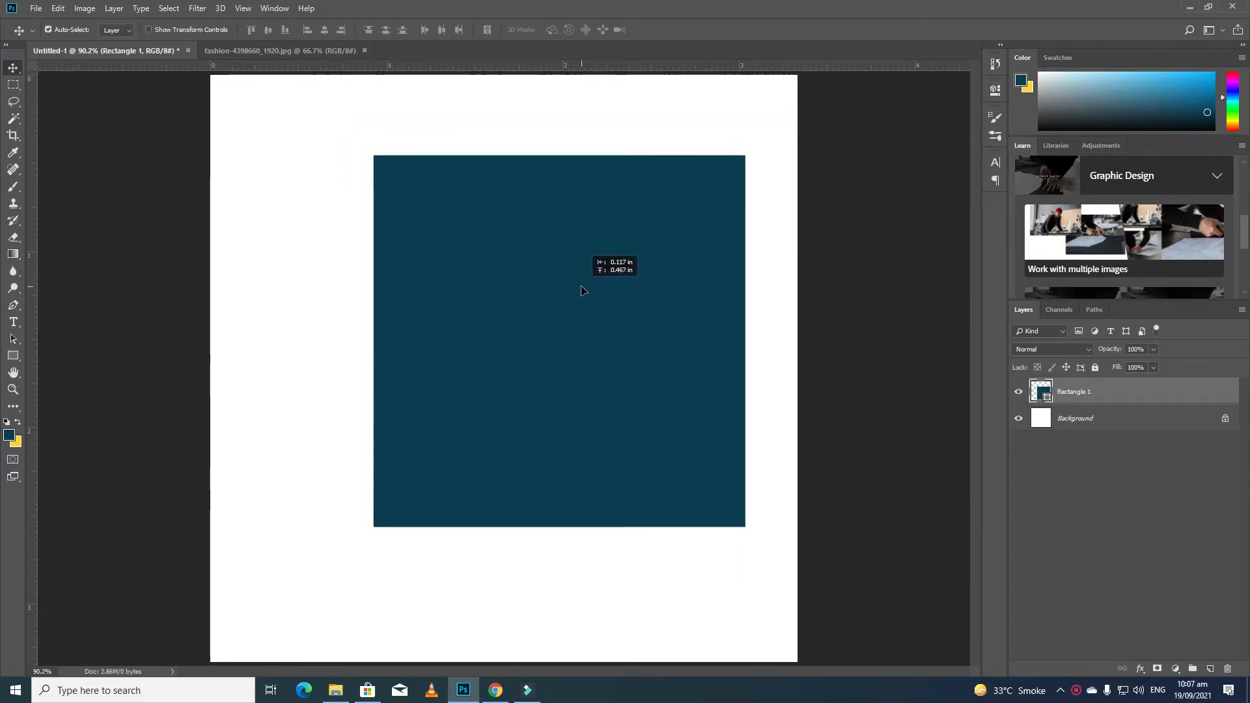
pyautogui.hotkey('ctrl', 't')
pyautogui.doubleClick(547, 312)
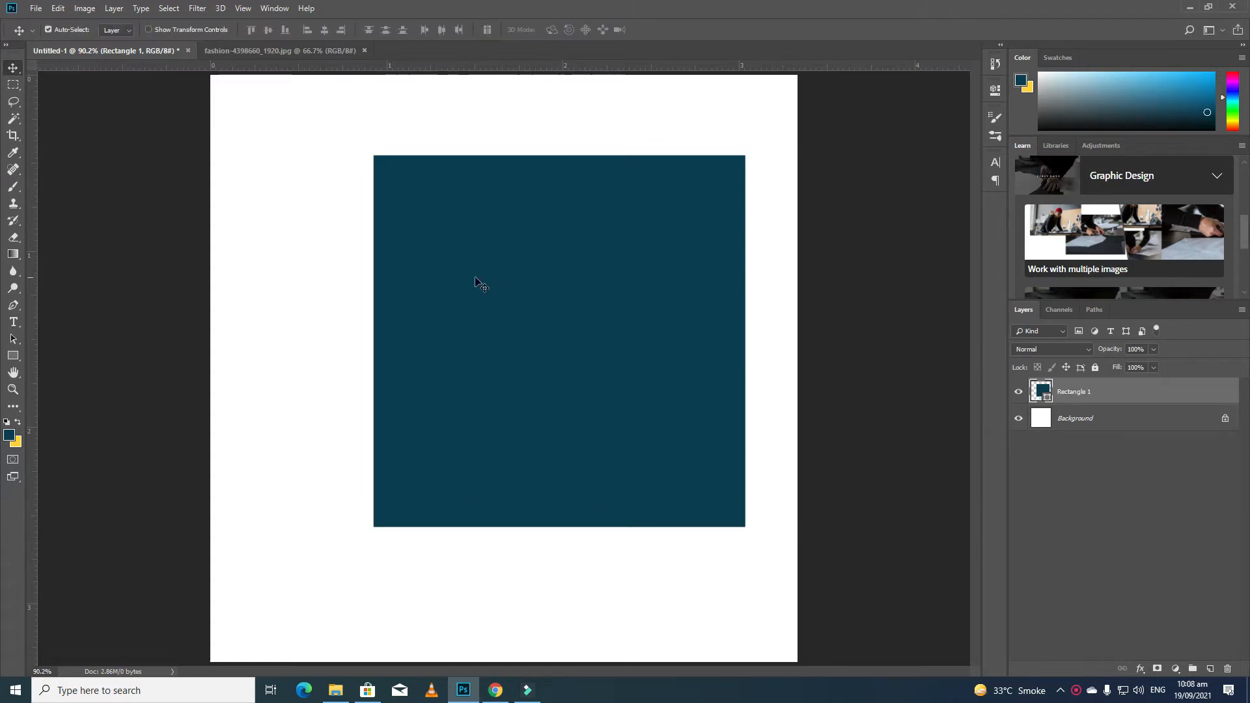
# Bring the shoe photo from fashion-4398660_1920.jpg into Untitled-1 and clip it to the blue square.
pyautogui.click(311, 52)
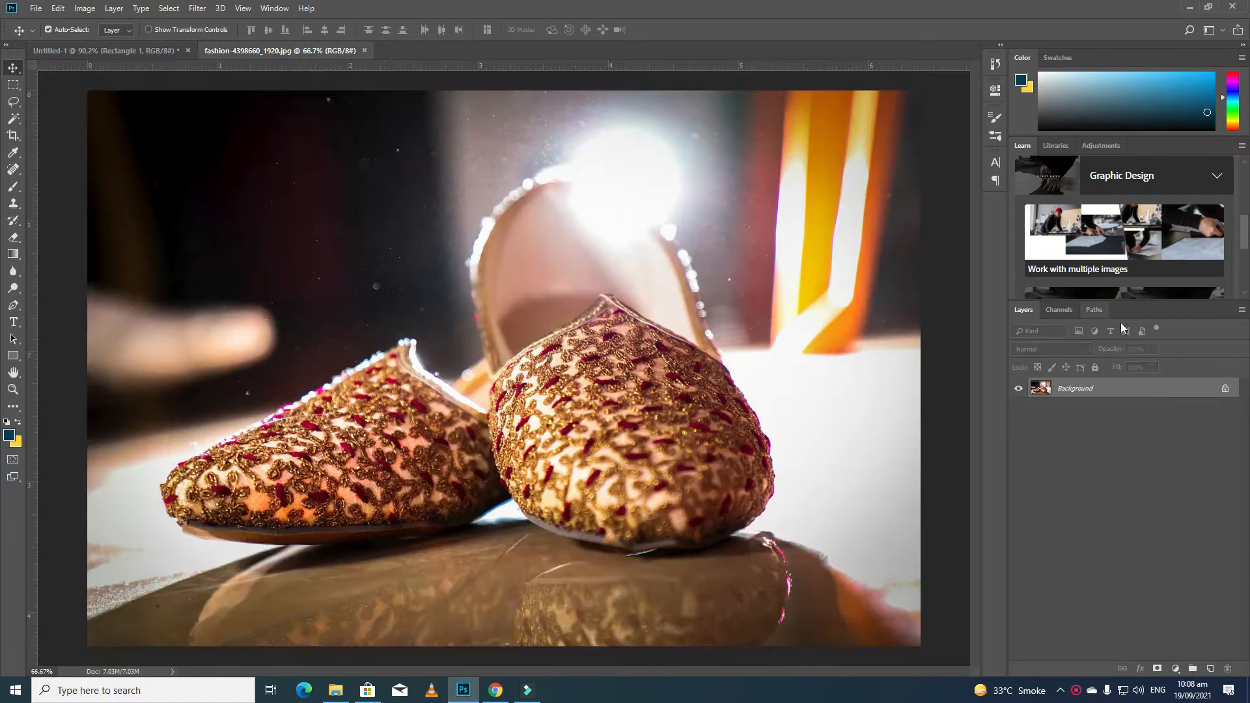
pyautogui.moveTo(651, 385); pyautogui.dragTo(525, 321)
pyautogui.keyDown('alt'); pyautogui.click(1101, 402); pyautogui.keyUp('alt')
# Scale the clipped shoe photo proportionally to about 49.38% and position it over the square.
pyautogui.hotkey('ctrl', 't')
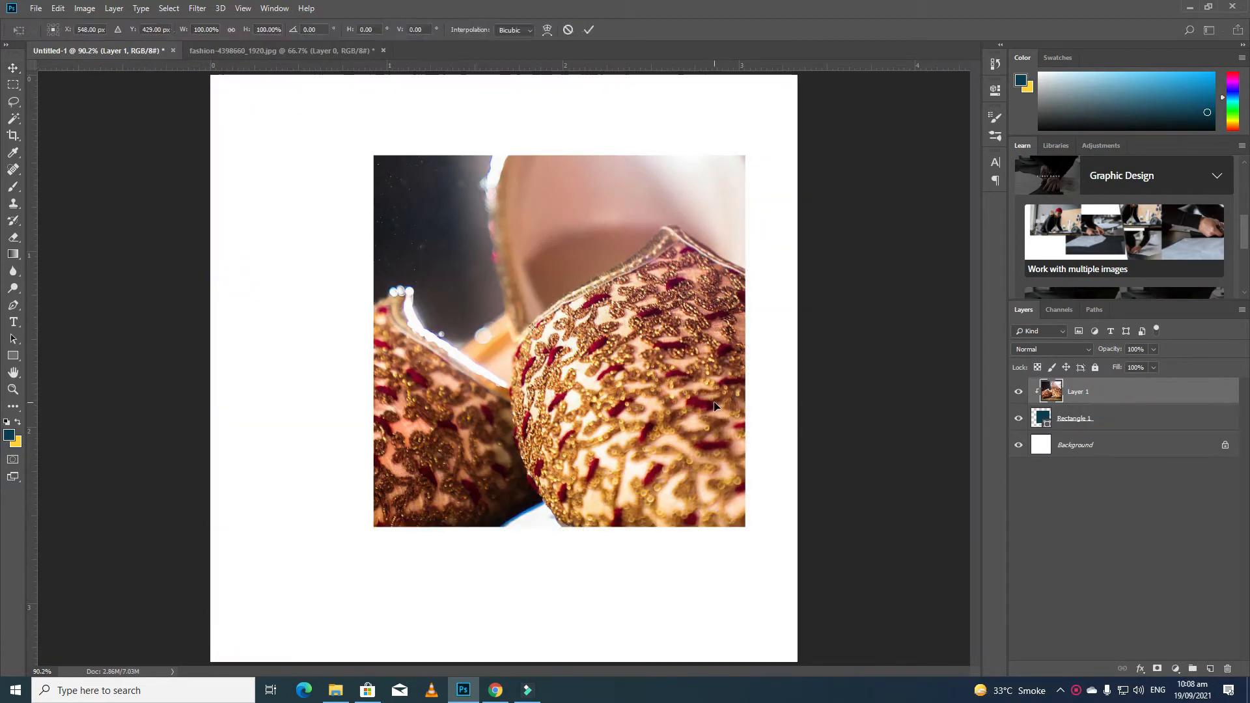
pyautogui.rightClick(713, 404)
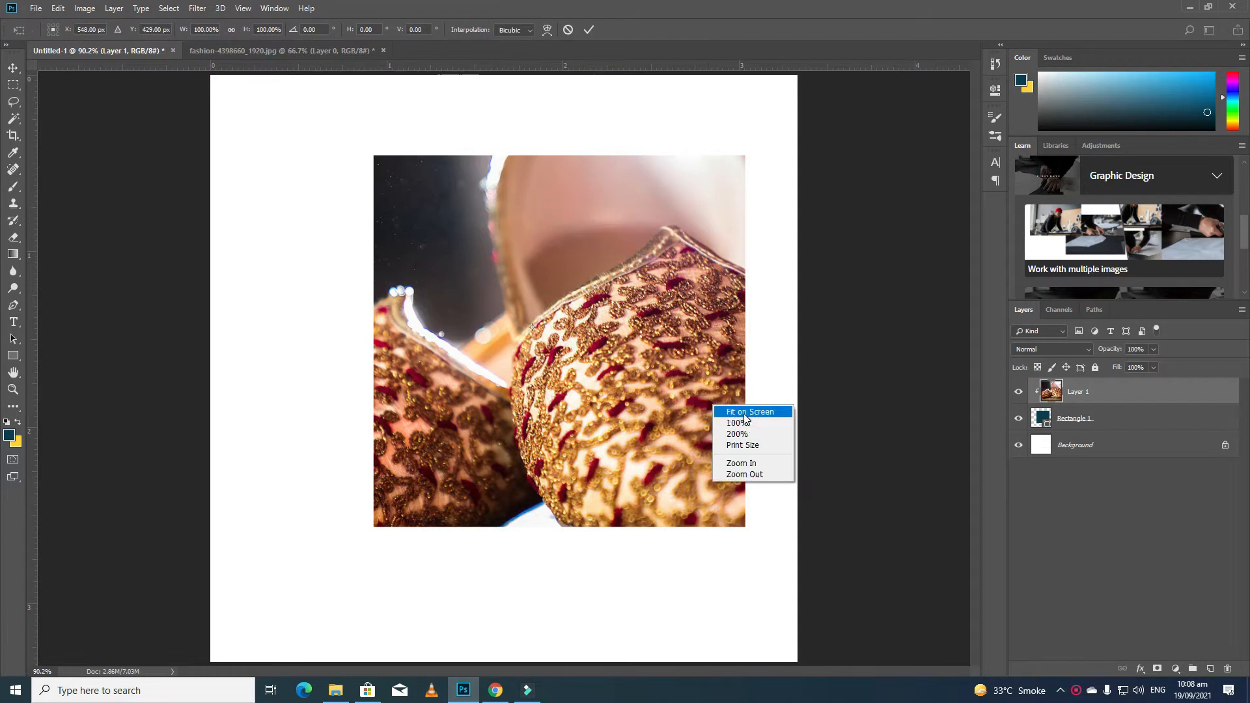
pyautogui.click(729, 413)
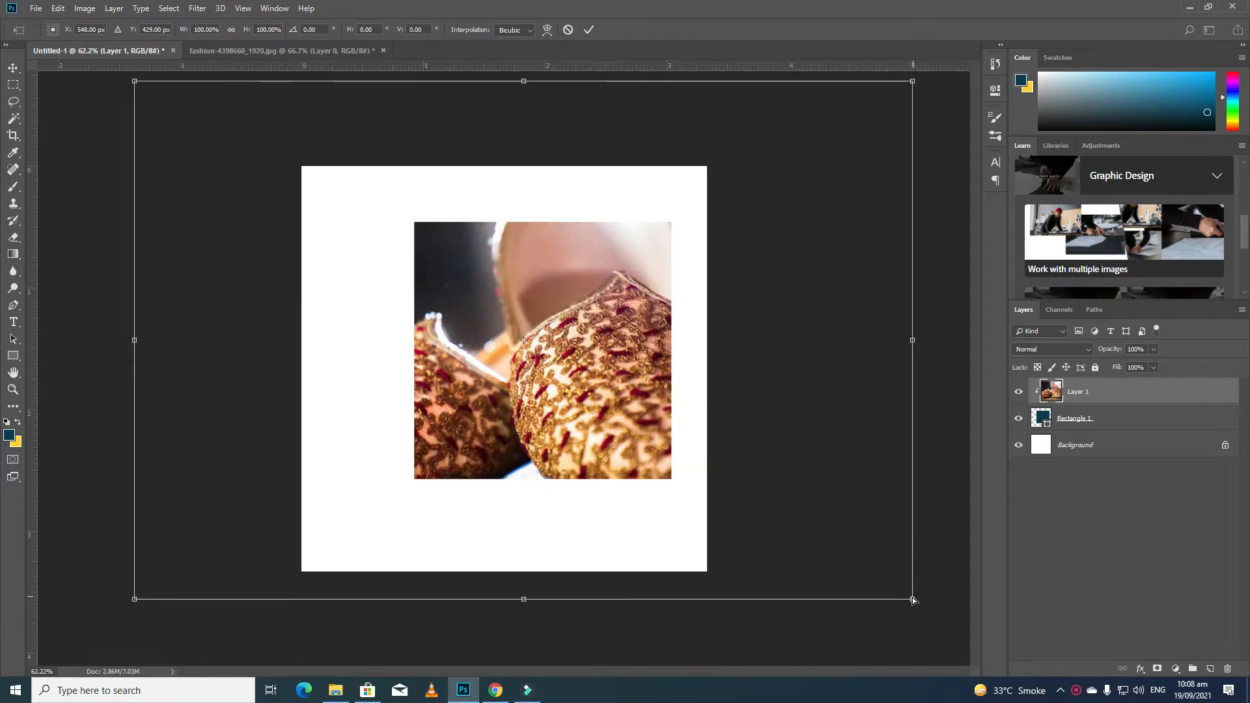
pyautogui.moveTo(914, 600); pyautogui.dragTo(766, 491)
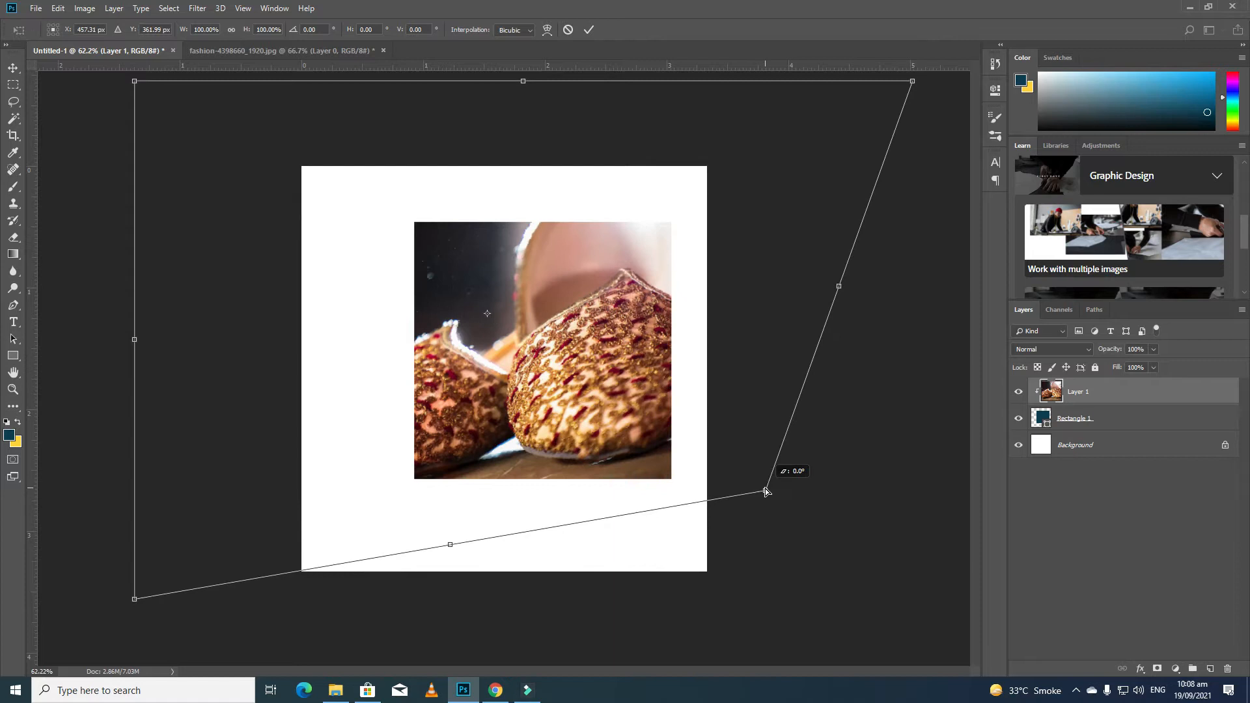
pyautogui.hotkey('ctrl', 'z')
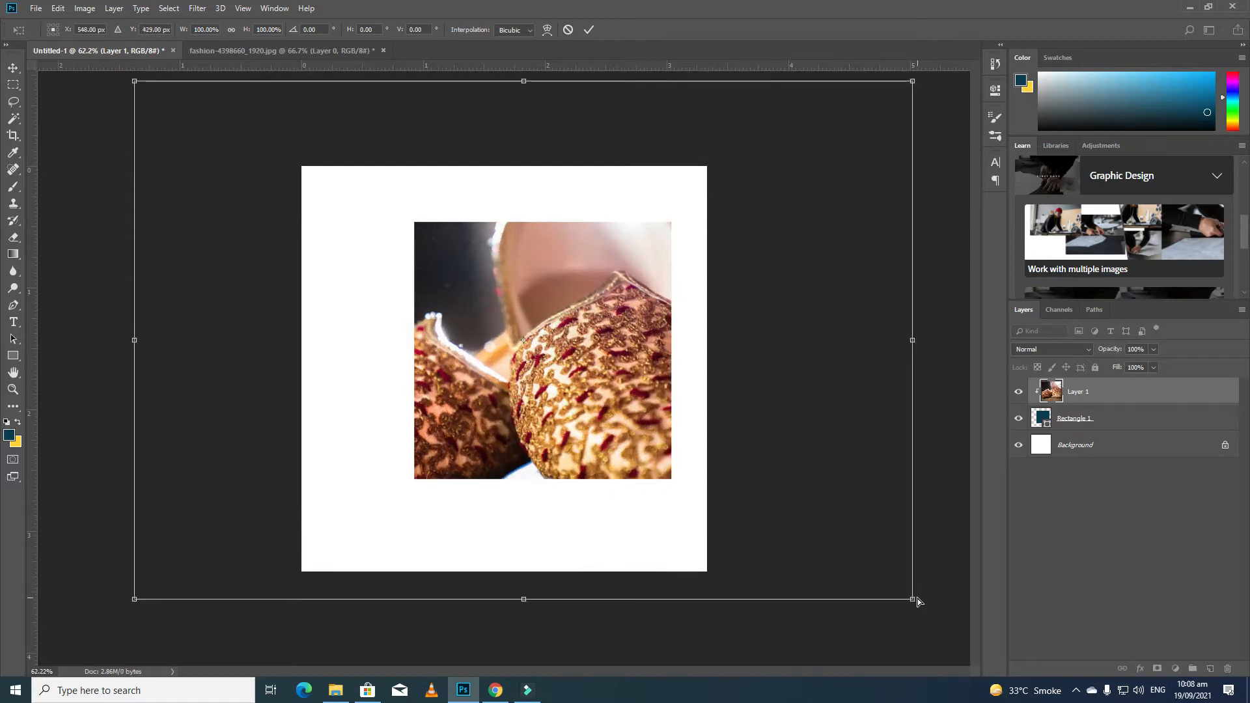
pyautogui.moveTo(915, 598); pyautogui.dragTo(720, 510)
pyautogui.moveTo(624, 459)
pyautogui.mouseDown()
pyautogui.moveTo(643, 477)
pyautogui.moveTo(645, 454)
pyautogui.mouseUp()
pyautogui.moveTo(325, 191); pyautogui.dragTo(373, 224)
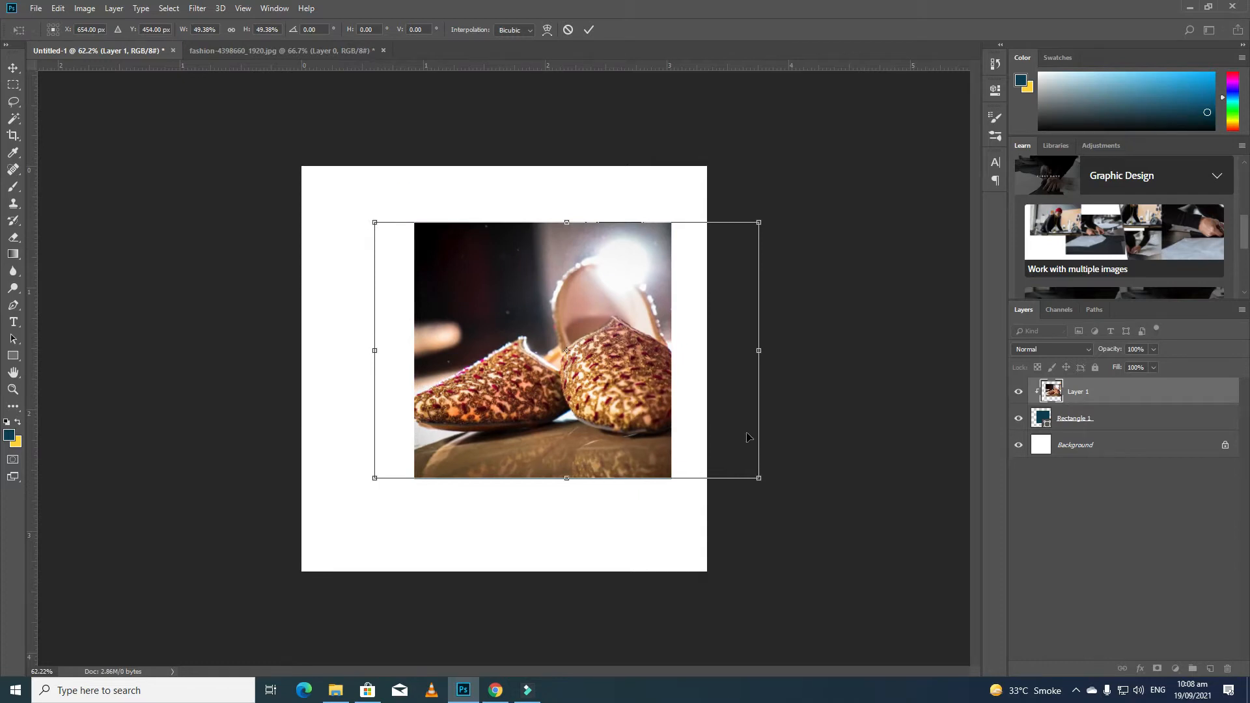
# Nudge the shoe photo slightly left within the square and apply the transform.
pyautogui.press('Left')
pyautogui.press('Left')
pyautogui.press('Left')
pyautogui.press('Left')
pyautogui.press('Left')
pyautogui.press('Left')
pyautogui.press('Left')
pyautogui.press('Left')
pyautogui.press('Left')
pyautogui.press('Left')
pyautogui.press('Left')
pyautogui.press('Left')
pyautogui.press('Left')
pyautogui.press('Left')
pyautogui.press('Left')
pyautogui.press('Left')
pyautogui.press('Left')
pyautogui.press('Left')
pyautogui.press('Left')
pyautogui.press('Left')
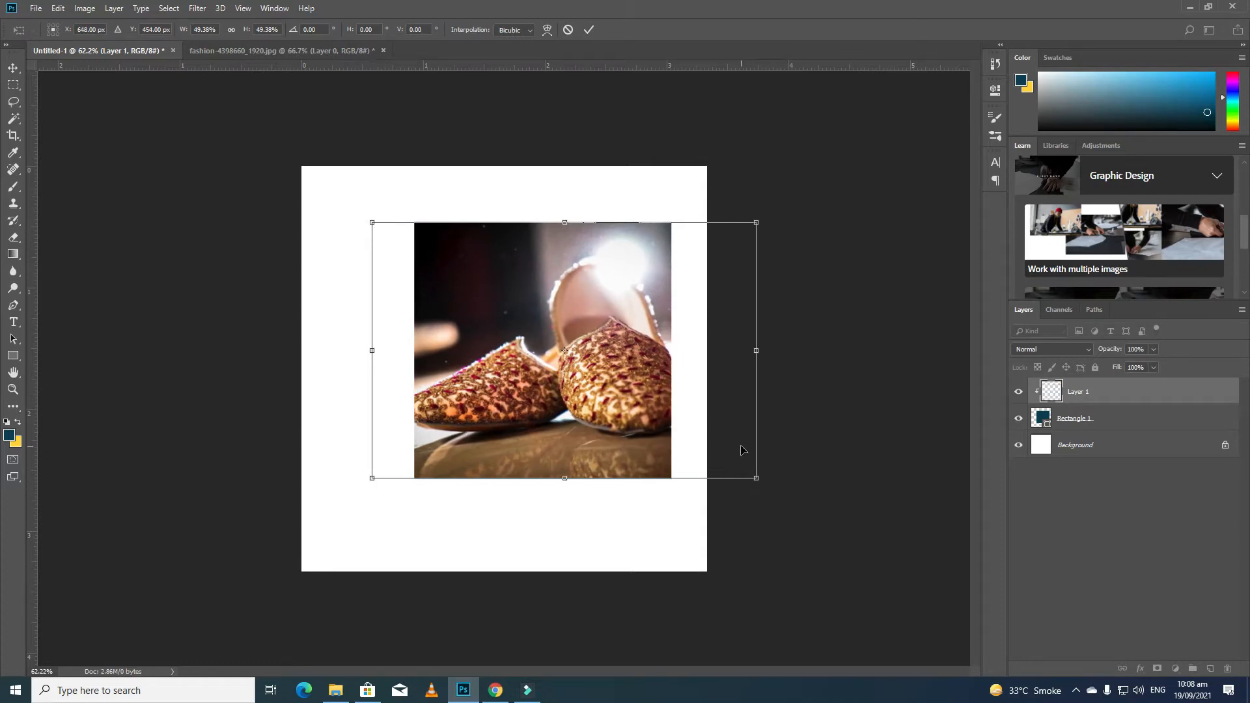
pyautogui.press('Return')
pyautogui.click(768, 443)
# Sample a dark red from the left shoe's embroidery and brighten it to #94071b as the foreground colour.
pyautogui.press('z')
pyautogui.rightClick(509, 407)
pyautogui.click(524, 412)
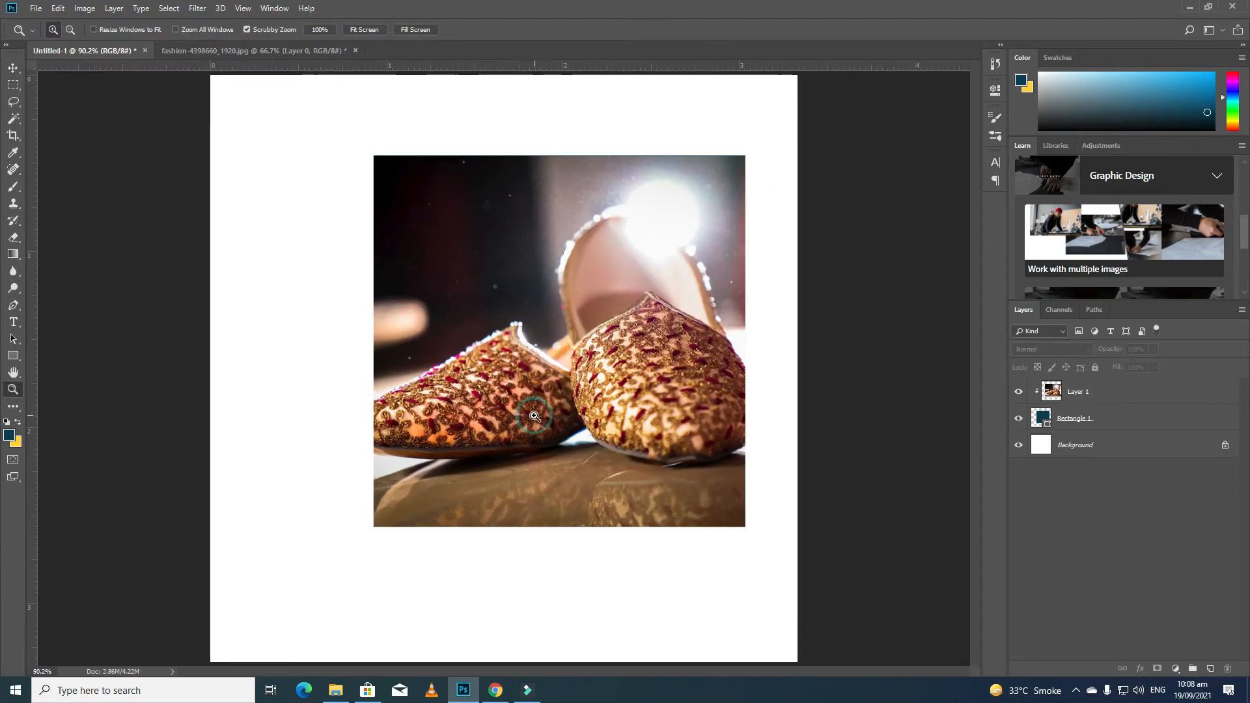
pyautogui.click(477, 422)
pyautogui.click(476, 422)
pyautogui.click(475, 420)
pyautogui.click(476, 419)
pyautogui.click(10, 437)
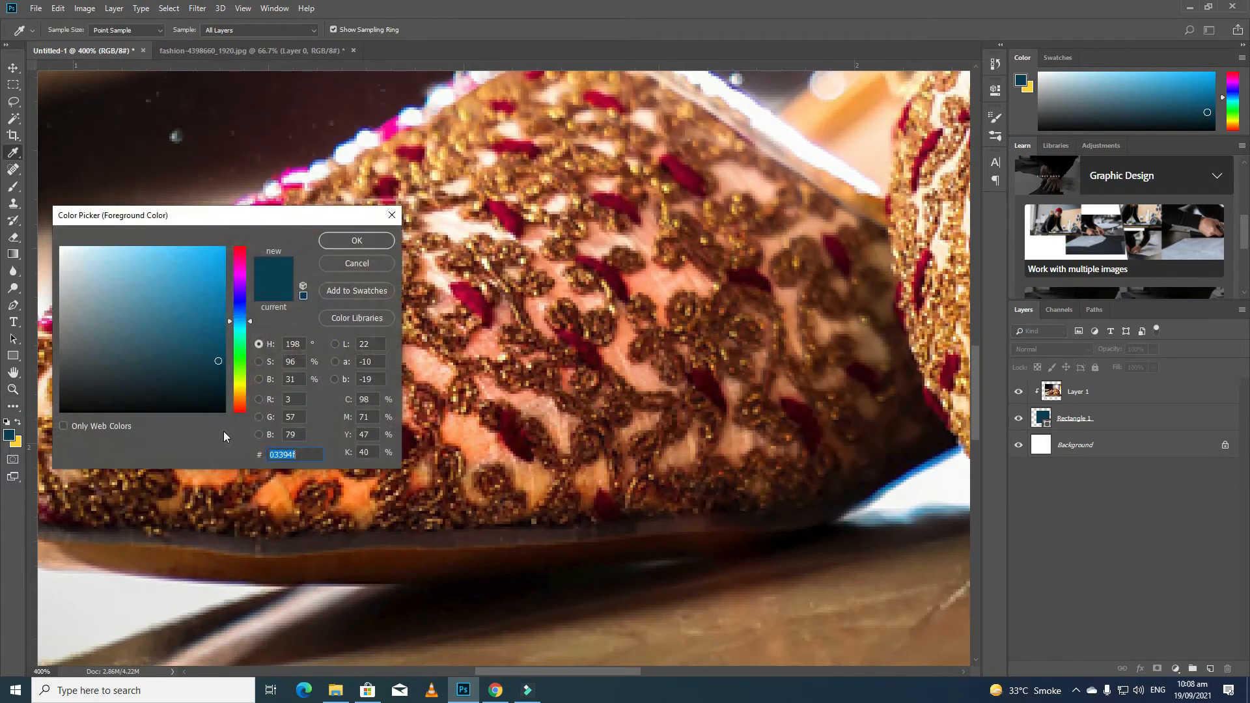
pyautogui.click(367, 240)
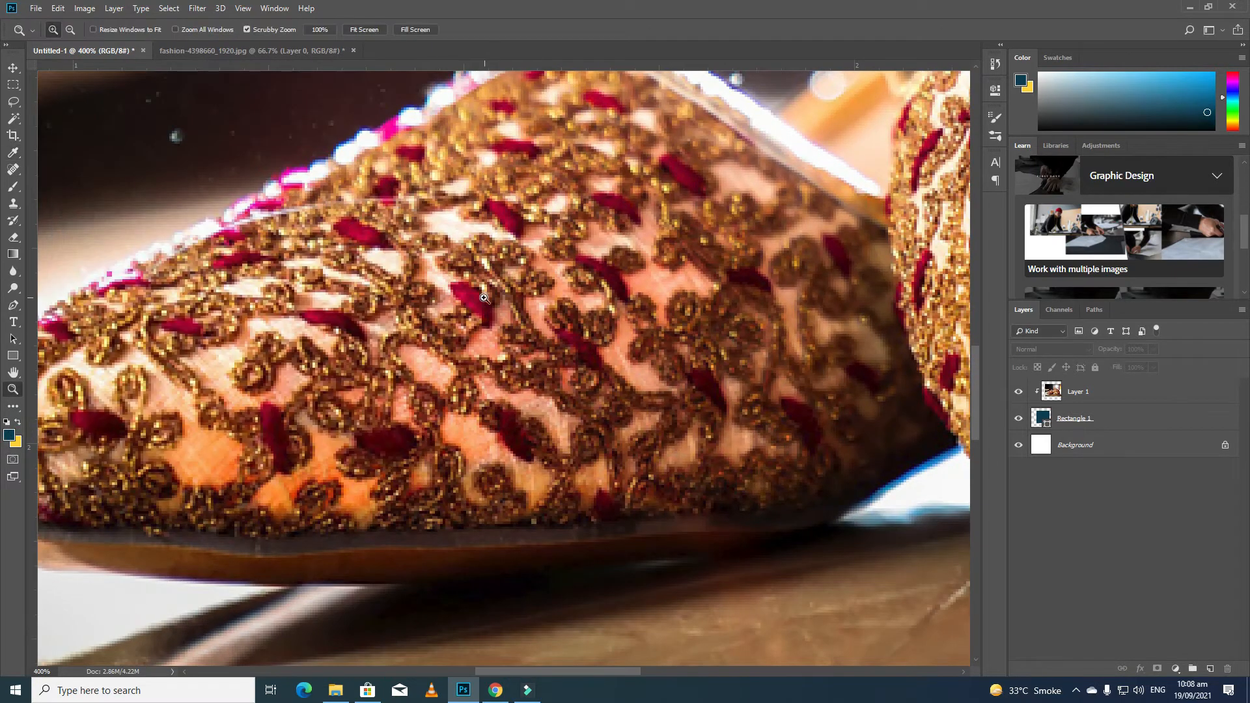
pyautogui.click(11, 434)
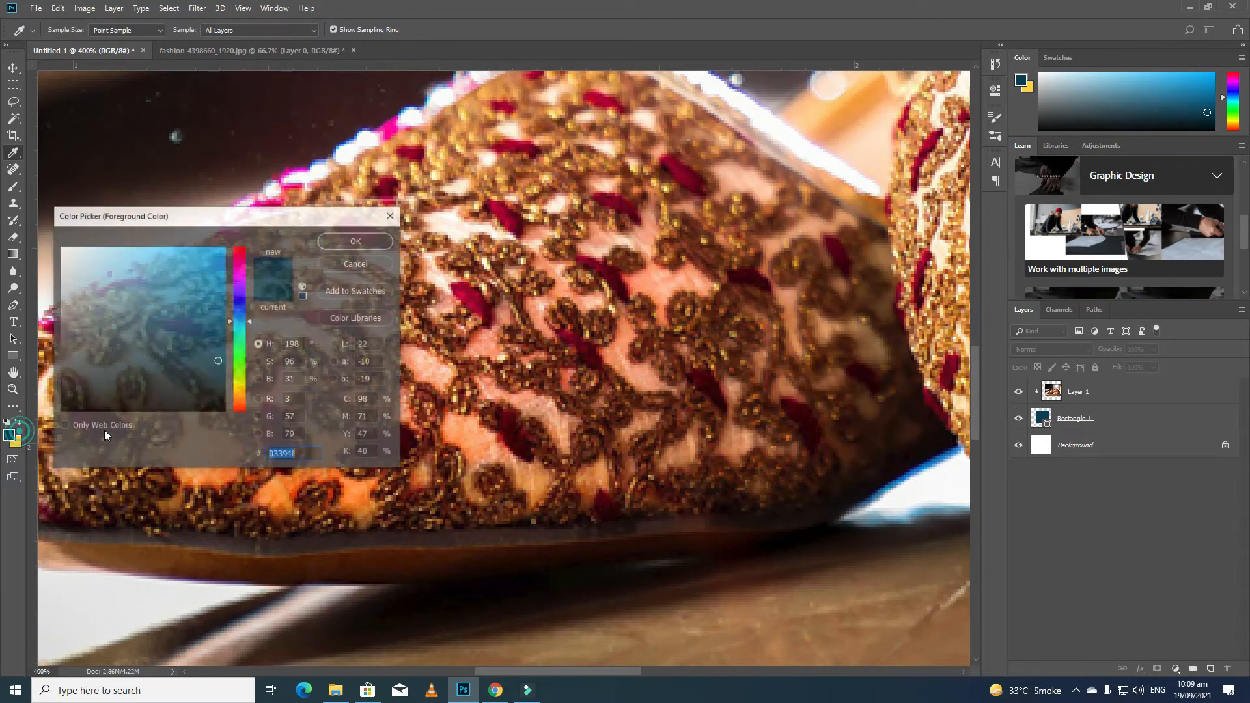
pyautogui.click(526, 430)
pyautogui.click(220, 331)
pyautogui.moveTo(220, 331)
pyautogui.mouseDown()
pyautogui.moveTo(215, 304)
pyautogui.moveTo(219, 314)
pyautogui.mouseUp()
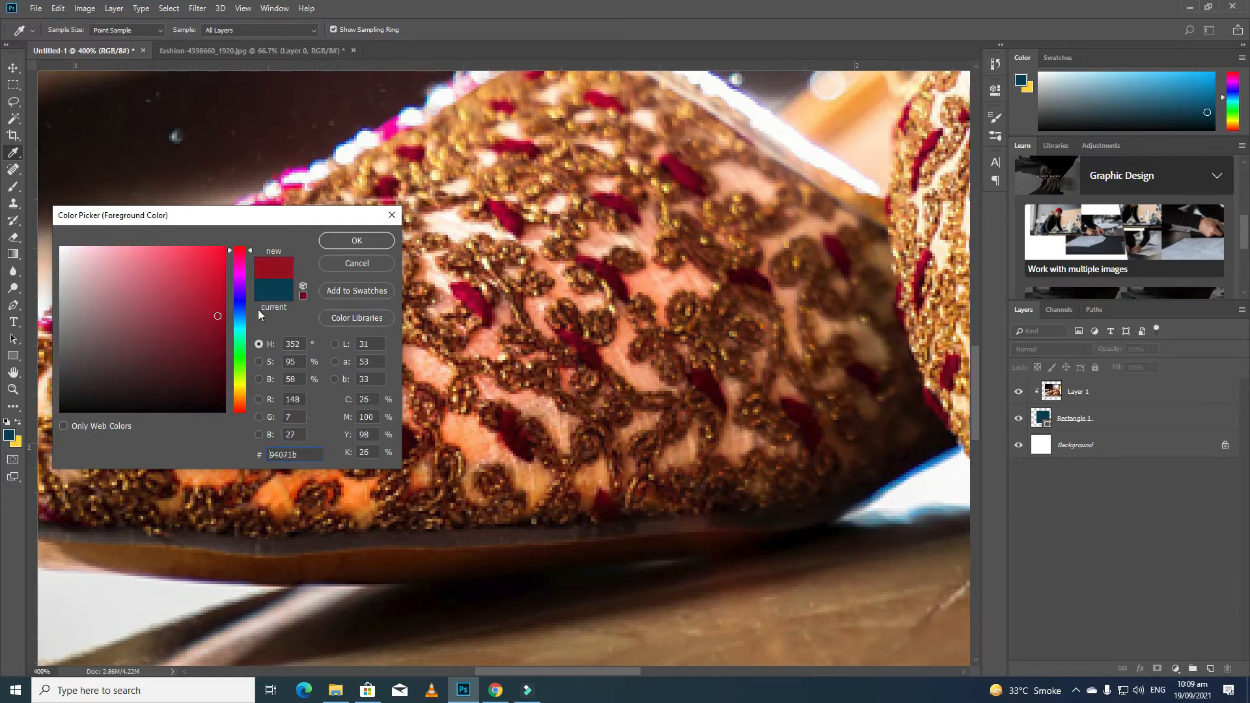
pyautogui.click(357, 240)
# Fill the Background layer with the red foreground colour.
pyautogui.press('z')
pyautogui.rightClick(357, 417)
pyautogui.click(364, 425)
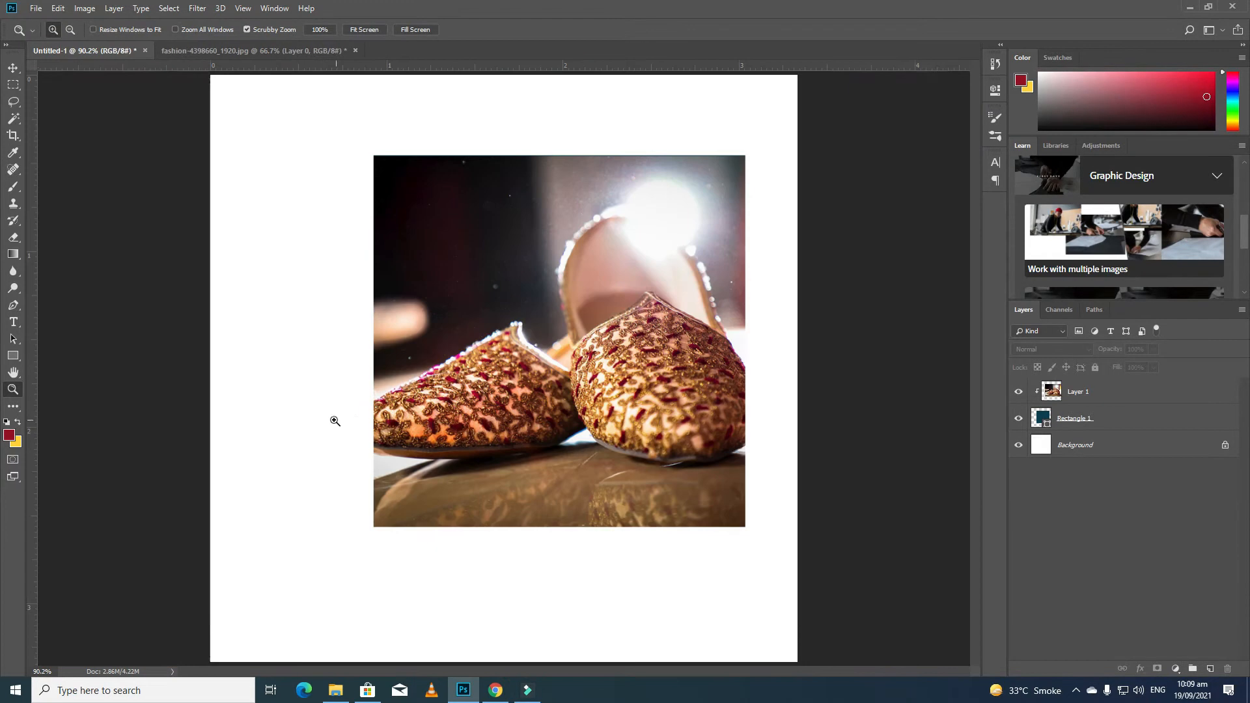
pyautogui.click(1098, 446)
pyautogui.hotkey('alt', 'BackSpace')
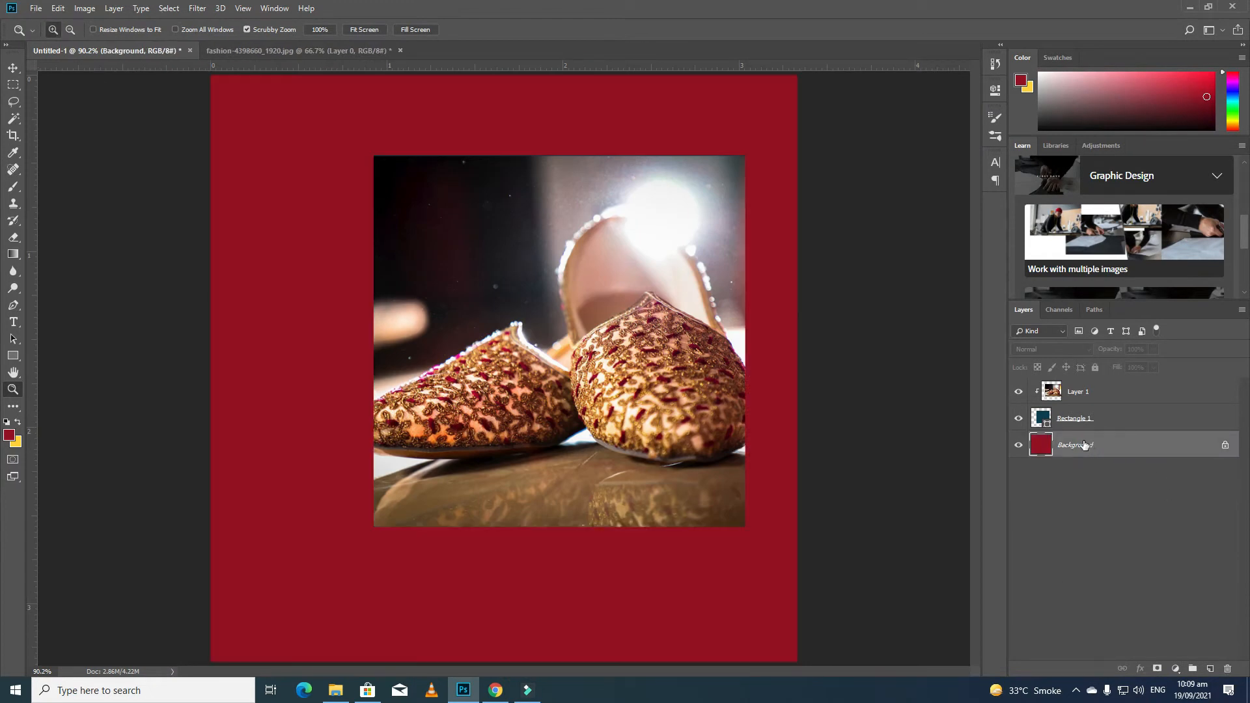
# Duplicate the Rectangle 1 layer.
pyautogui.press('v')
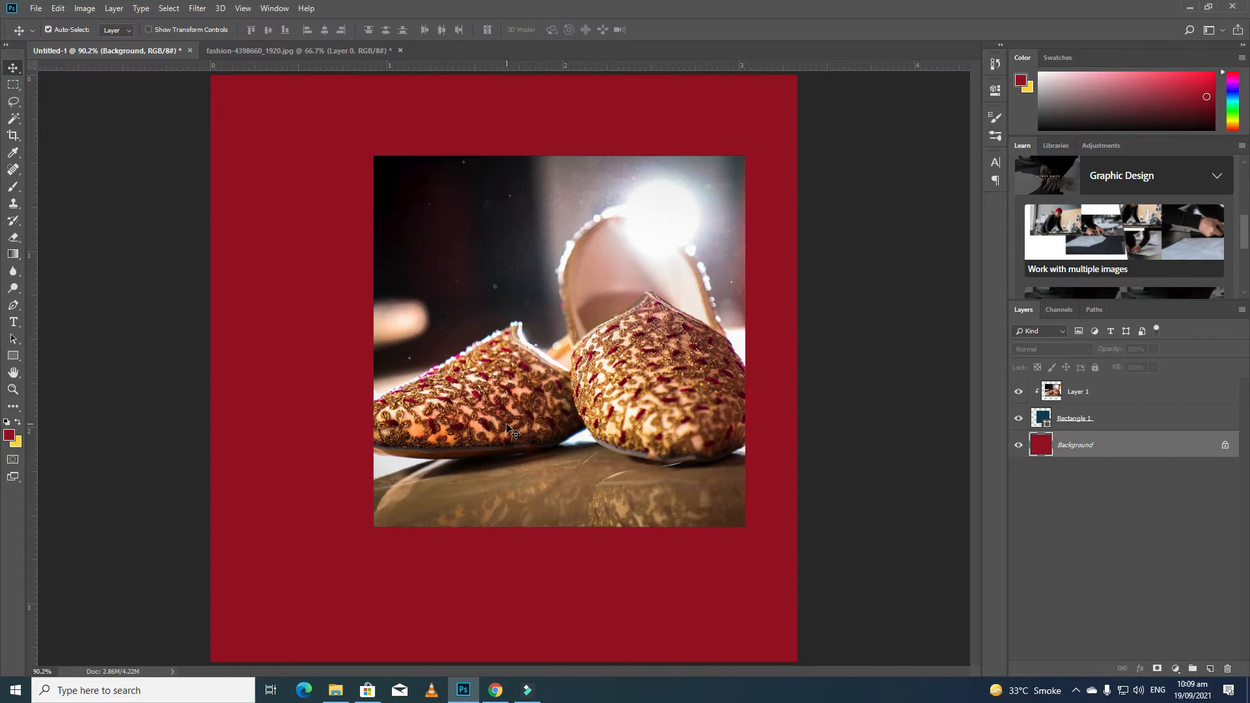
pyautogui.click(428, 310)
pyautogui.rightClick(1091, 418)
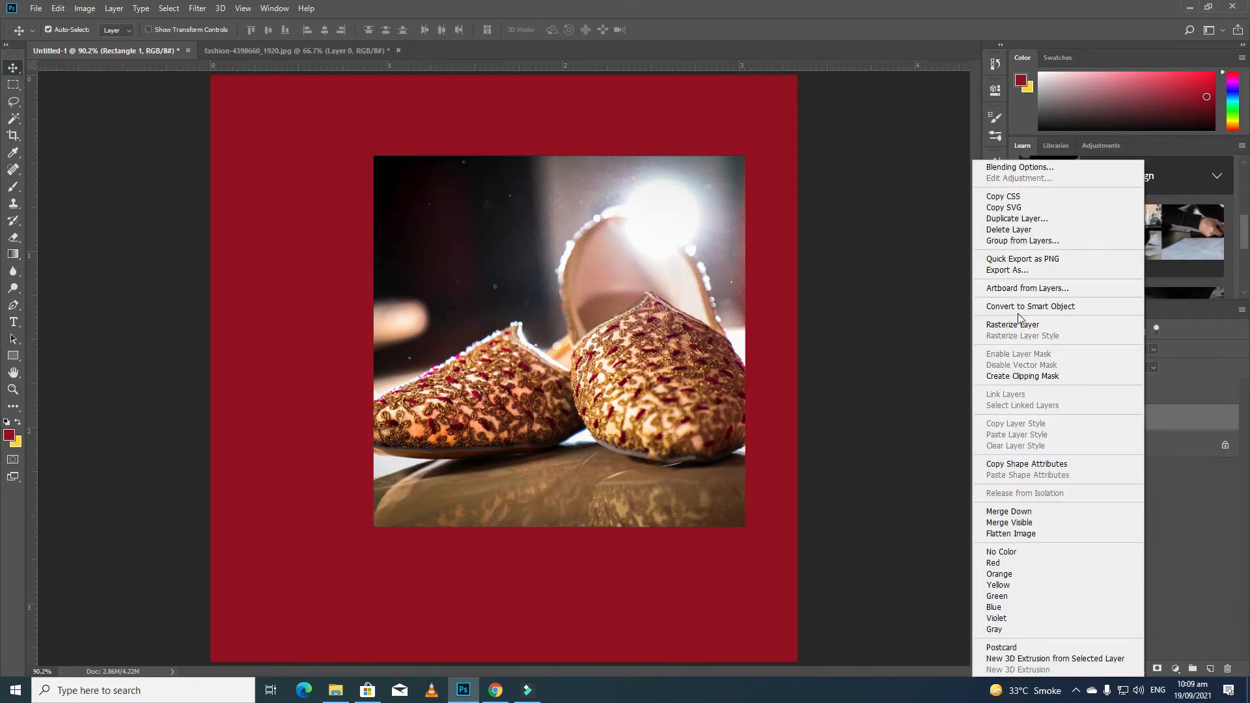
pyautogui.click(996, 221)
pyautogui.click(735, 193)
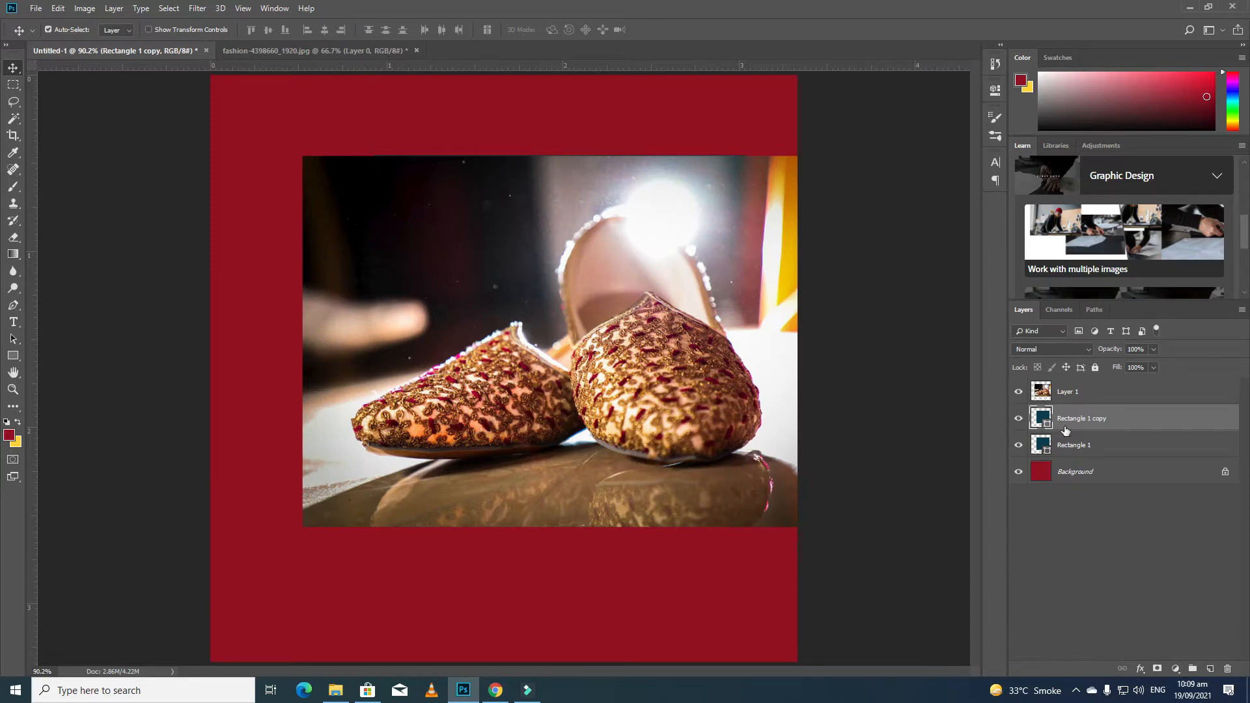
# Move the duplicate rectangle above the photo layer and clip the photo to Rectangle 1 again.
pyautogui.moveTo(1096, 416); pyautogui.dragTo(1094, 389)
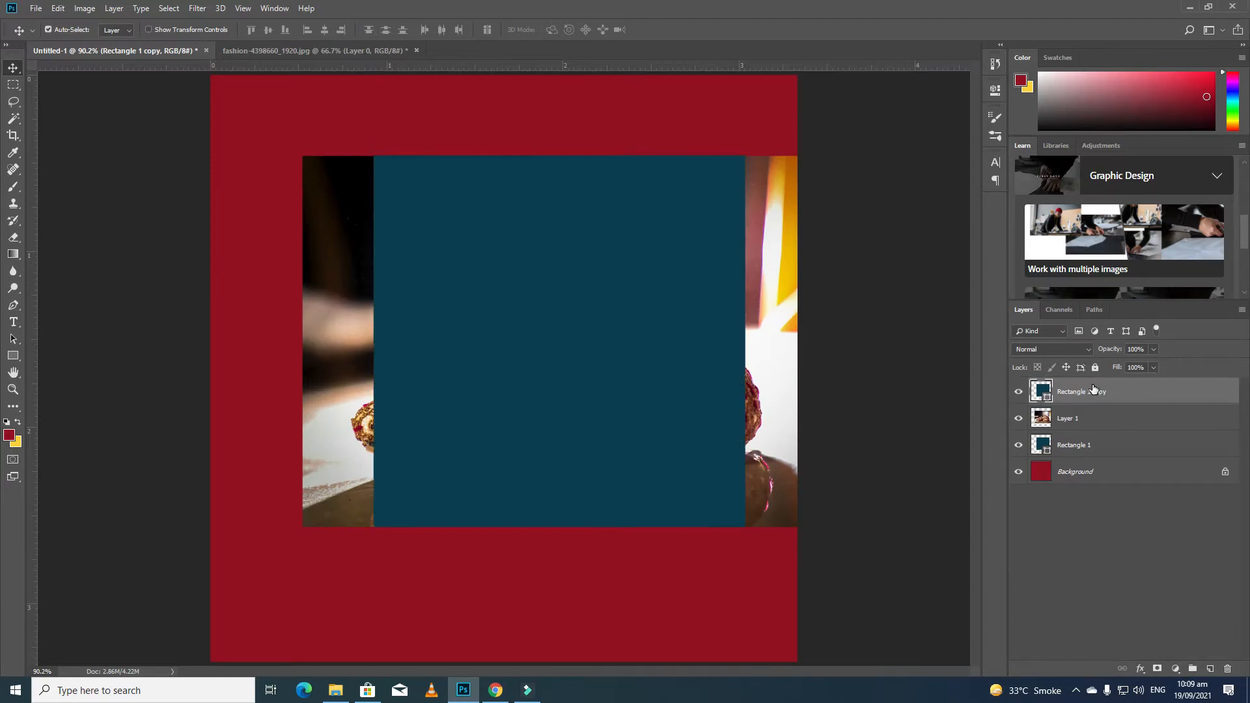
pyautogui.keyDown('alt'); pyautogui.click(1085, 430); pyautogui.keyUp('alt')
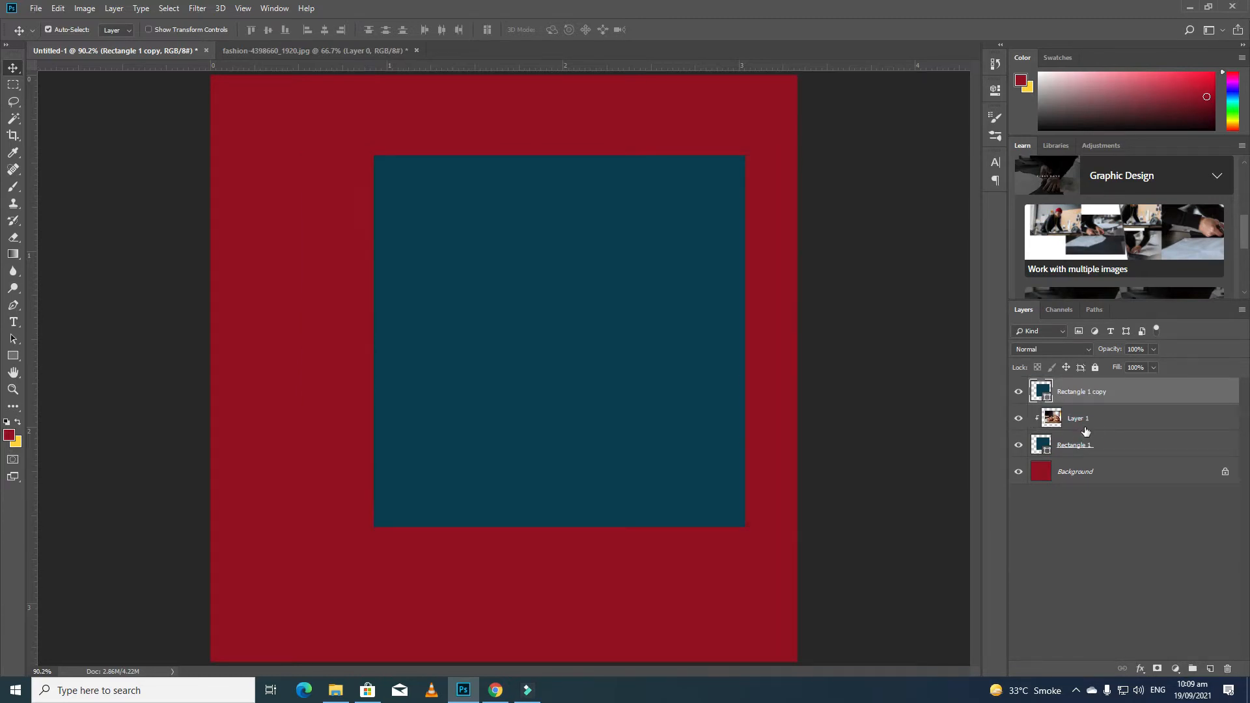
pyautogui.click(1079, 400)
pyautogui.hotkey('ctrl', 't')
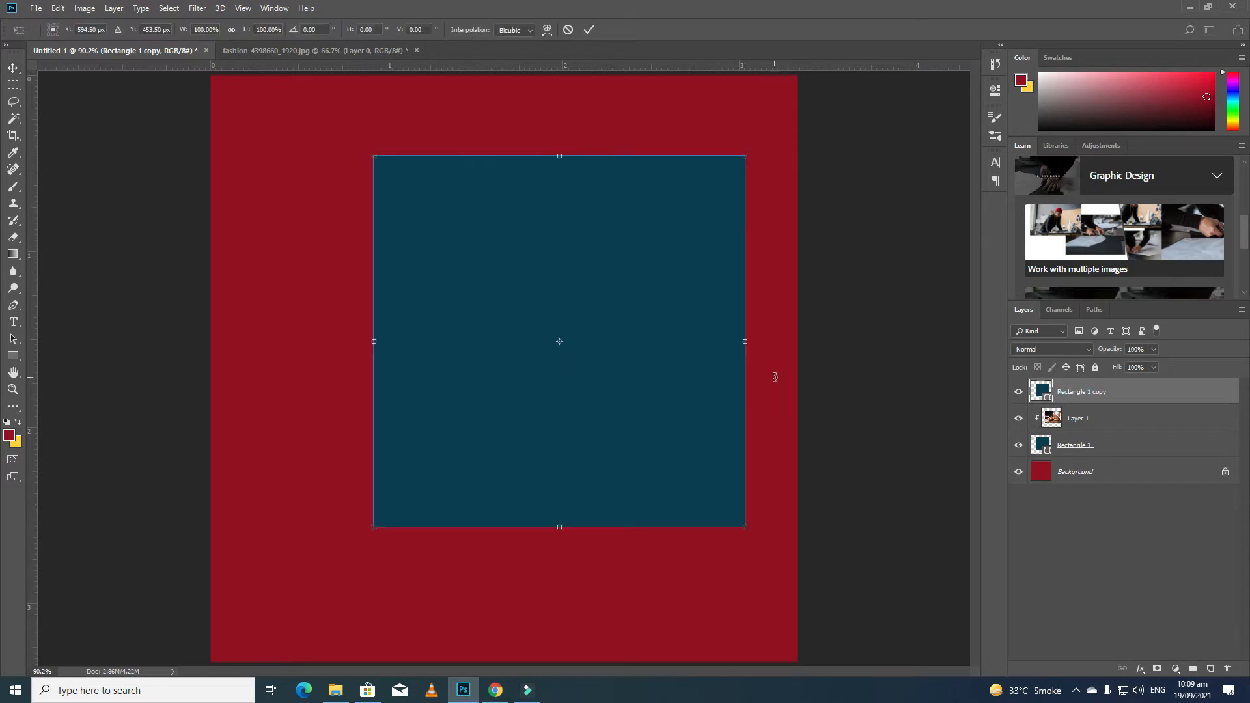
pyautogui.press('Return')
# Place the duplicate rectangle below Rectangle 1 in the layer order and shift it left so its edge sticks out beside the photo.
pyautogui.moveTo(1093, 392); pyautogui.dragTo(1095, 458)
pyautogui.press('Left')
pyautogui.press('Left')
pyautogui.press('Left')
pyautogui.press('Left')
pyautogui.press('Left')
pyautogui.press('Left')
pyautogui.press('Left')
pyautogui.press('Left')
pyautogui.press('Left')
pyautogui.press('Left')
pyautogui.press('Left')
pyautogui.press('Left')
pyautogui.press('Left')
pyautogui.press('Left')
pyautogui.press('Left')
pyautogui.press('Left')
pyautogui.press('Left')
pyautogui.press('Left')
pyautogui.press('Left')
pyautogui.press('Left')
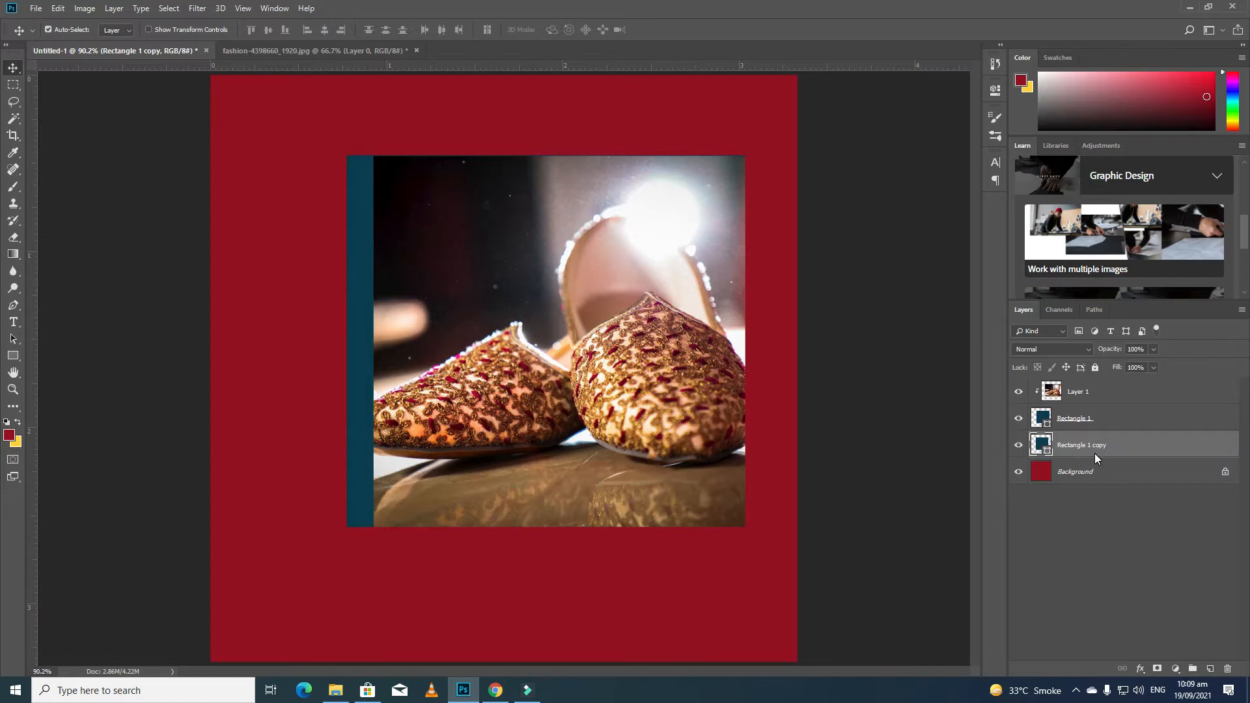
# Change the duplicate rectangle's fill colour to white.
pyautogui.doubleClick(1048, 450)
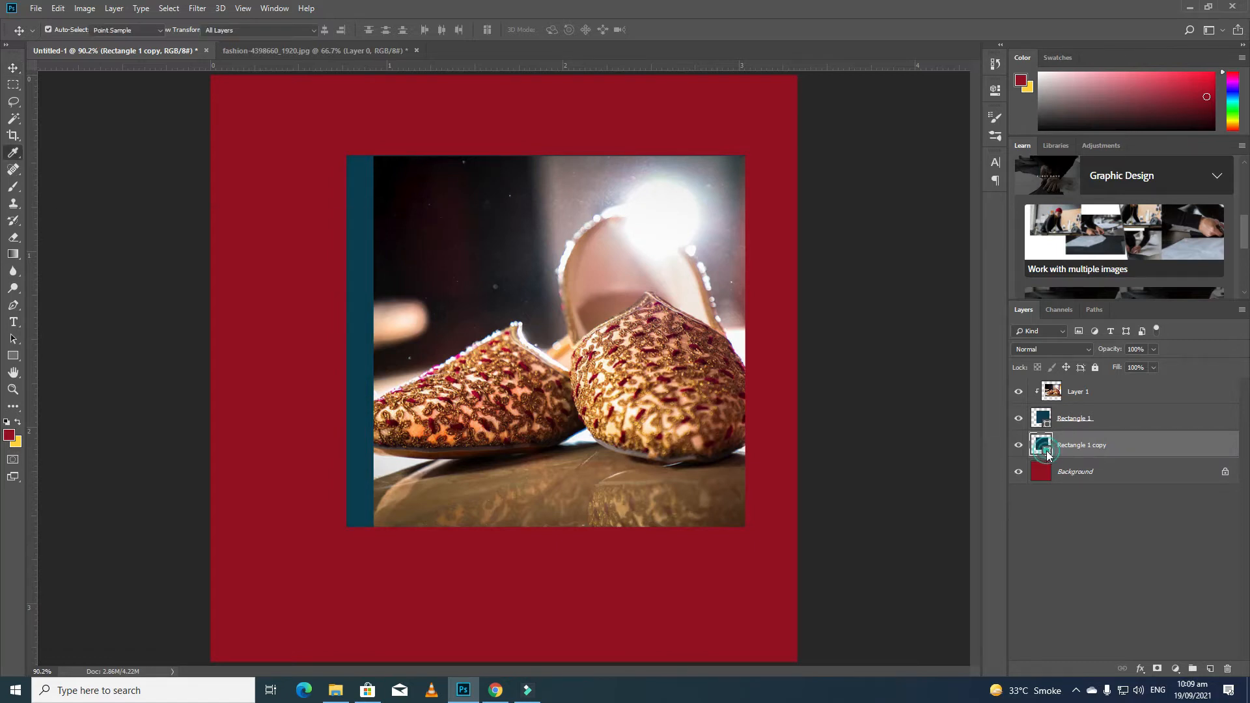
pyautogui.moveTo(194, 347); pyautogui.dragTo(60, 248)
pyautogui.click(357, 241)
# Nudge the white rectangle slightly right and further down to offset it behind the photo's lower-left corner.
pyautogui.press('Right')
pyautogui.press('Right')
pyautogui.press('Right')
pyautogui.press('Right')
pyautogui.press('Right')
pyautogui.press('Right')
pyautogui.press('Right')
pyautogui.press('Right')
pyautogui.press('Right')
pyautogui.press('Down')
pyautogui.press('Down')
pyautogui.press('Down')
pyautogui.press('Down')
pyautogui.press('Down')
pyautogui.press('Down')
pyautogui.press('Down')
pyautogui.press('Down')
pyautogui.press('Down')
pyautogui.press('Down')
pyautogui.press('Down')
pyautogui.press('Down')
pyautogui.press('Down')
pyautogui.press('Down')
pyautogui.press('Down')
pyautogui.press('Down')
pyautogui.press('Down')
pyautogui.press('Down')
pyautogui.press('Down')
pyautogui.press('Down')
pyautogui.press('Down')
pyautogui.press('Down')
pyautogui.press('Down')
pyautogui.press('Down')
pyautogui.press('Down')
pyautogui.press('Down')
pyautogui.press('Down')
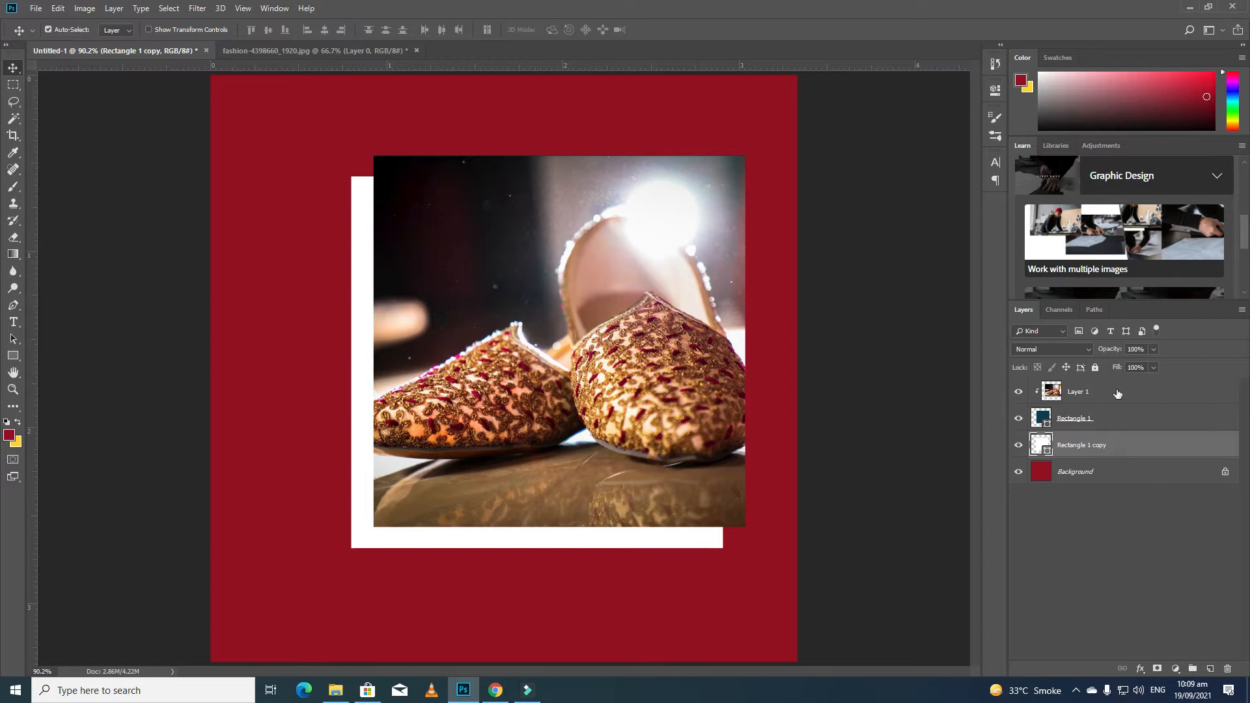
# Add a white 6 px Stroke effect positioned Inside to the Rectangle 1 layer.
pyautogui.click(1114, 423)
pyautogui.click(1141, 670)
pyautogui.click(1154, 578)
pyautogui.click(947, 398)
pyautogui.moveTo(203, 360)
pyautogui.mouseDown()
pyautogui.moveTo(187, 360)
pyautogui.moveTo(60, 246)
pyautogui.mouseUp()
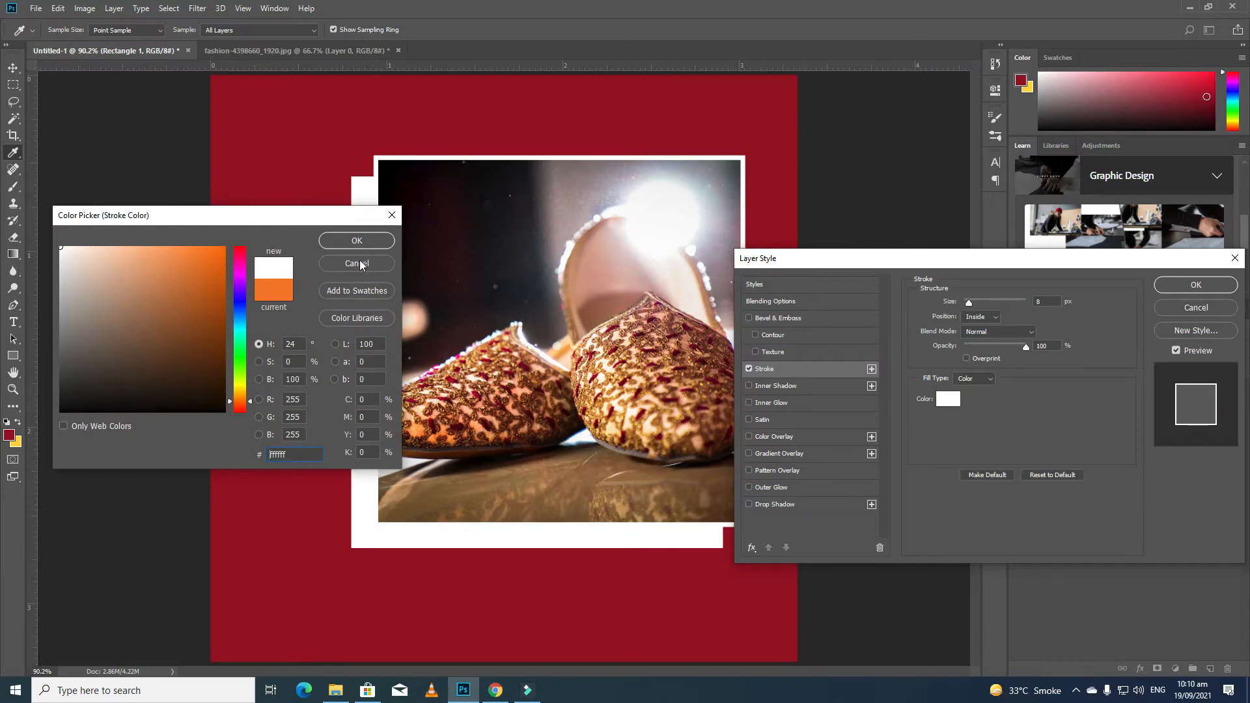
pyautogui.click(357, 241)
pyautogui.write('6')
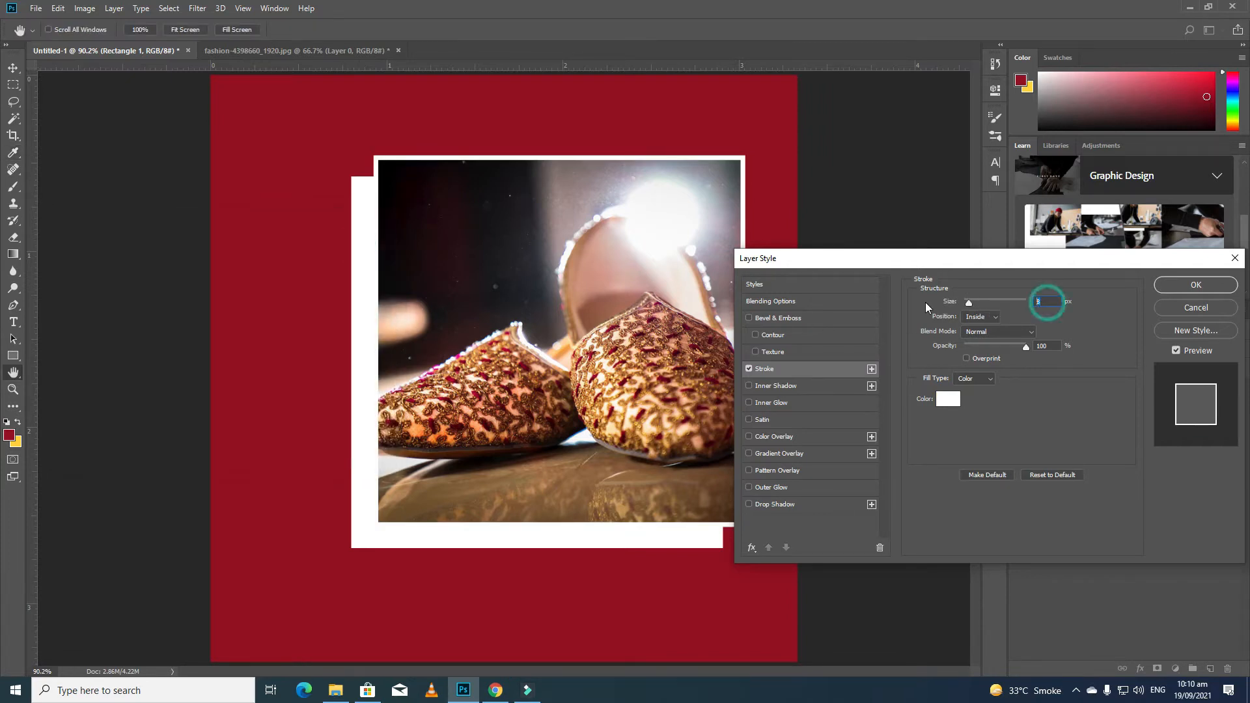
pyautogui.click(1199, 283)
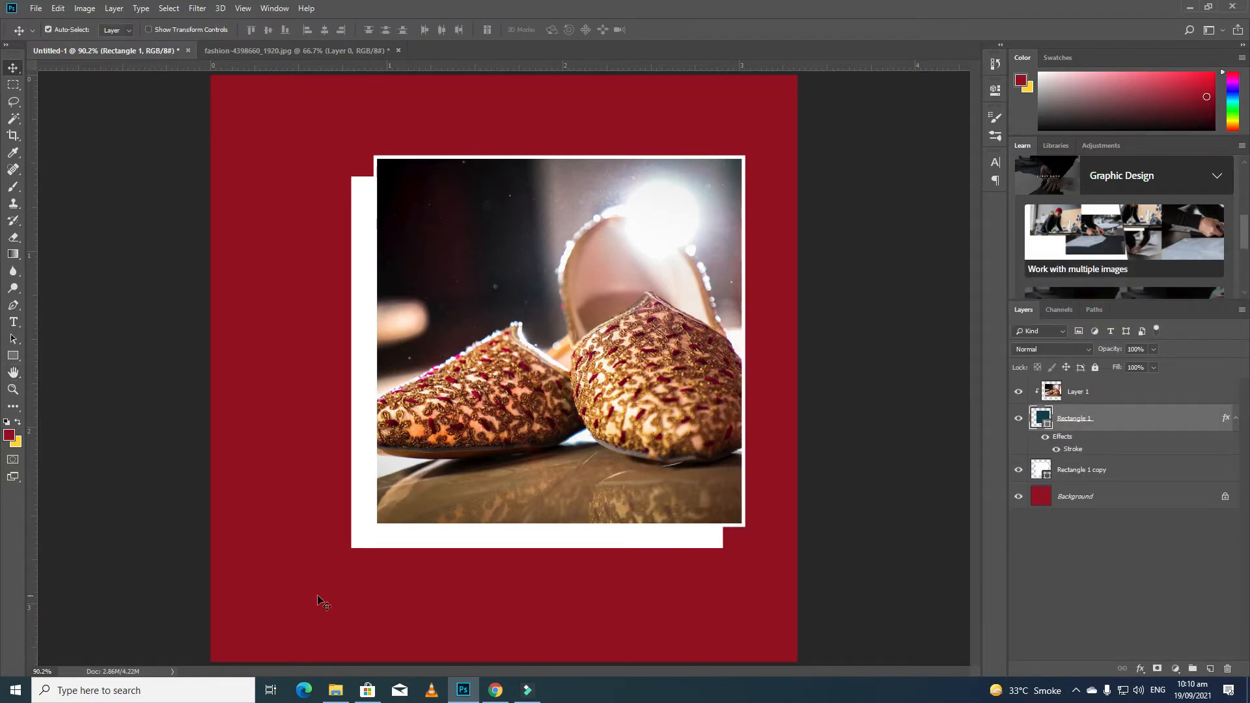
# With the Rectangle tool active, reset the default colours and set the foreground to light orange #fba55e sampled from the left shoe.
pyautogui.click(13, 356)
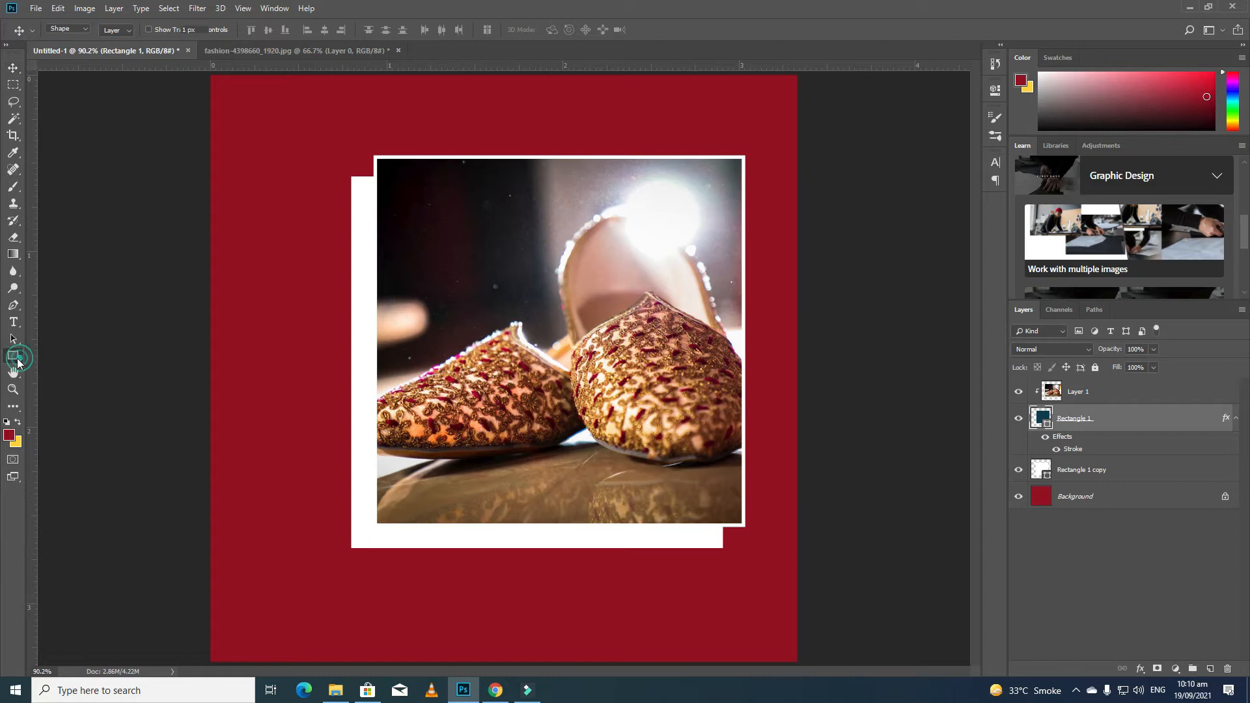
pyautogui.click(20, 427)
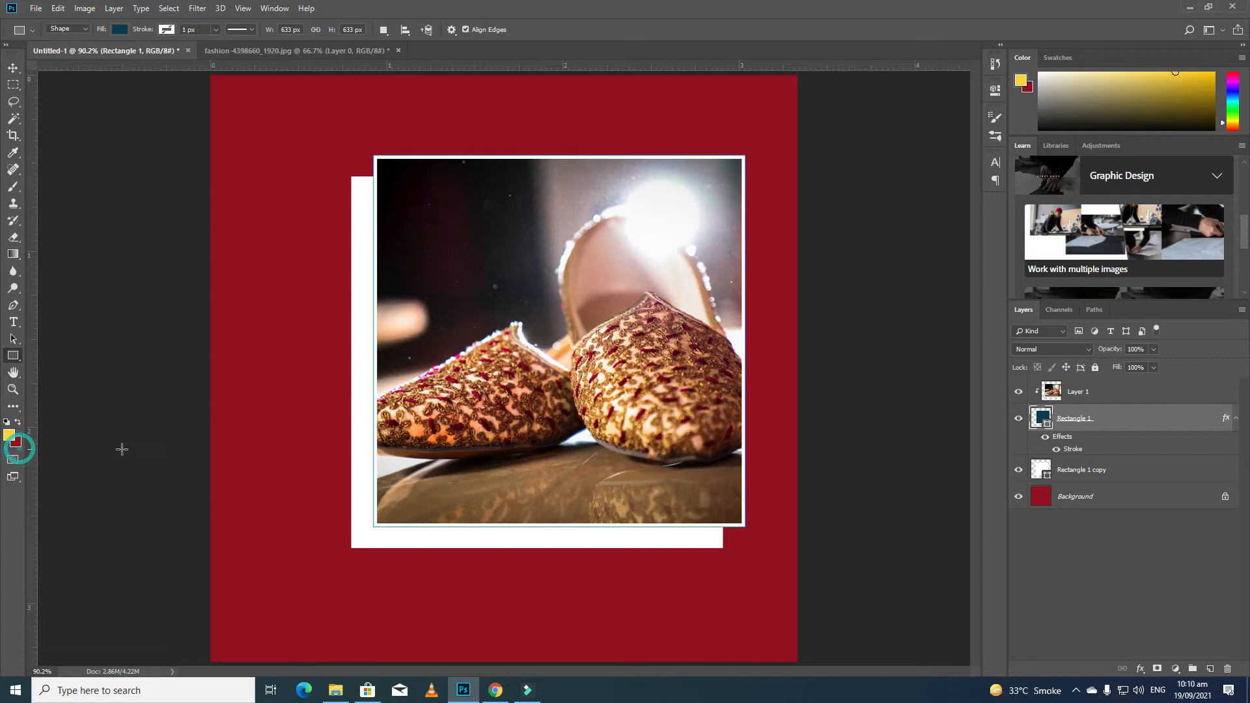
pyautogui.press('d')
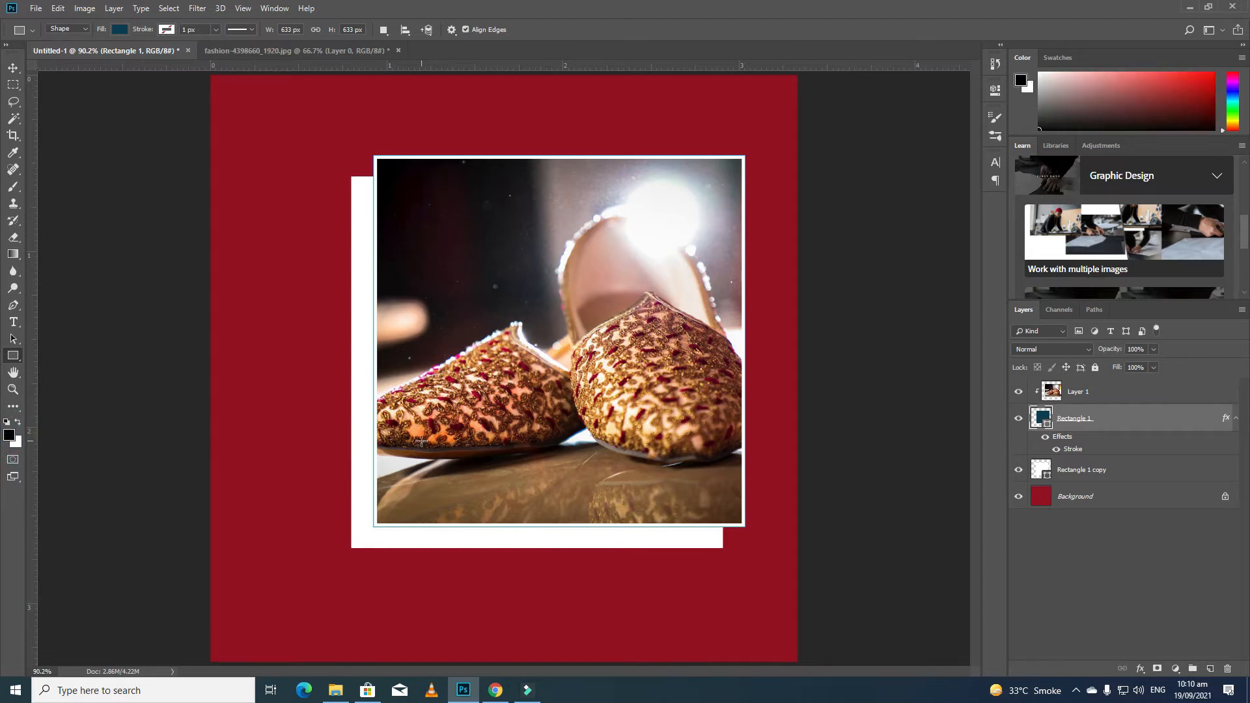
pyautogui.click(8, 435)
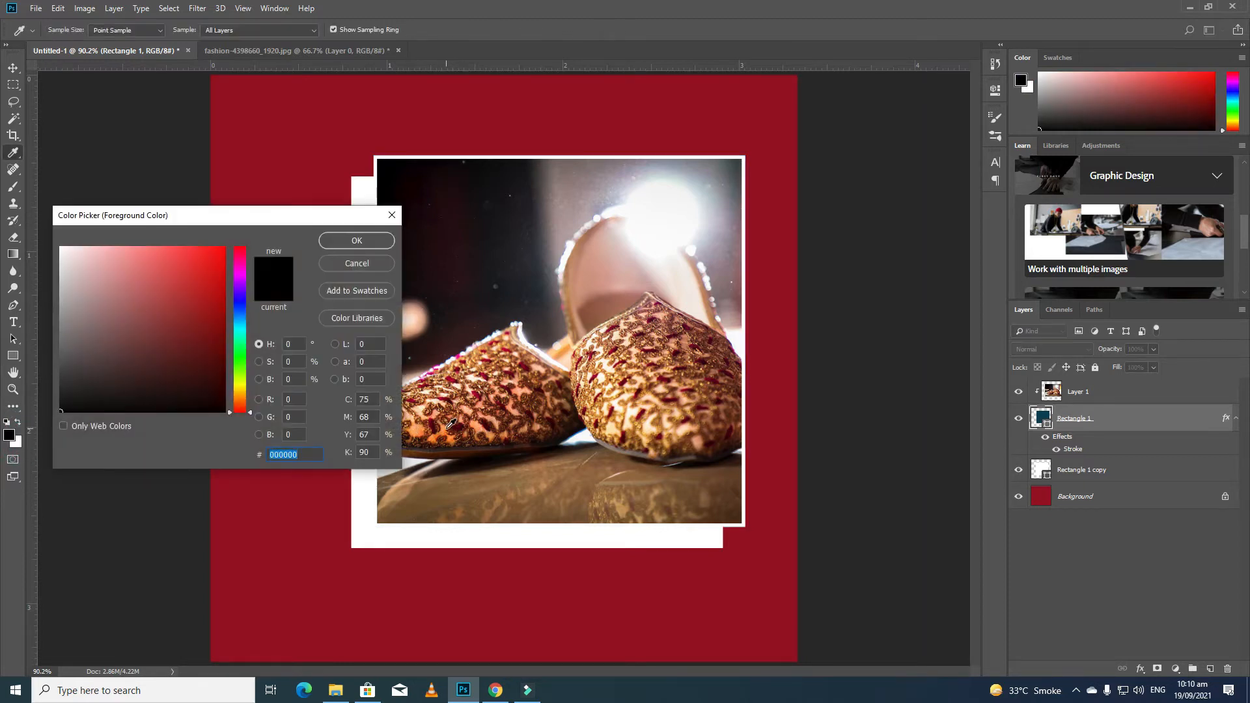
pyautogui.click(422, 406)
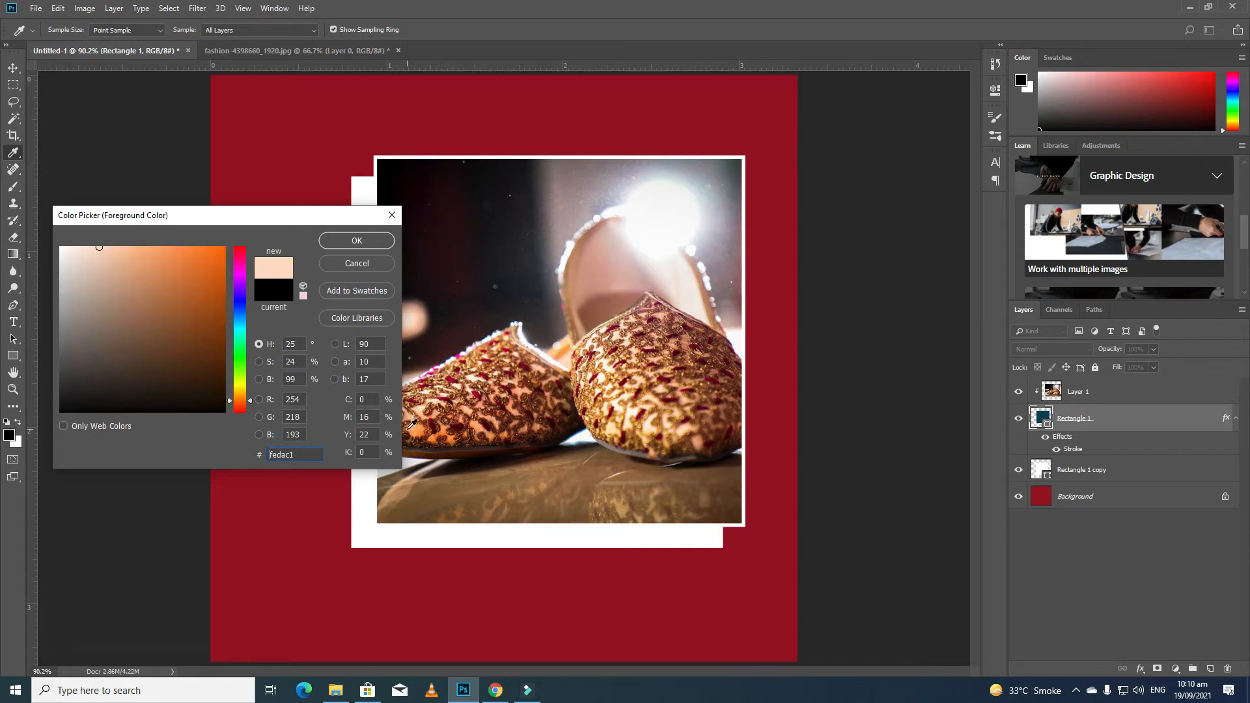
pyautogui.click(419, 429)
pyautogui.click(358, 241)
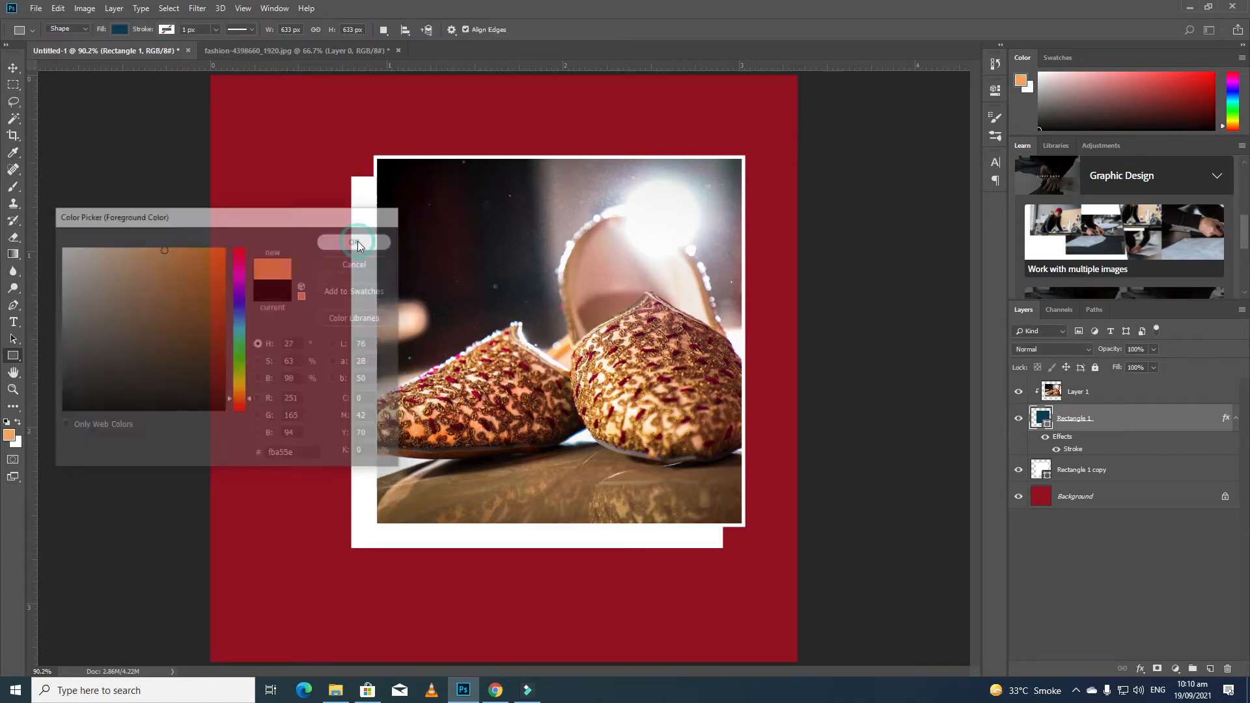
# Draw a rectangle about 541 × 164 px across the lower-left corner of the shoe photo.
pyautogui.press('v')
pyautogui.click(13, 356)
pyautogui.moveTo(322, 483); pyautogui.dragTo(640, 580)
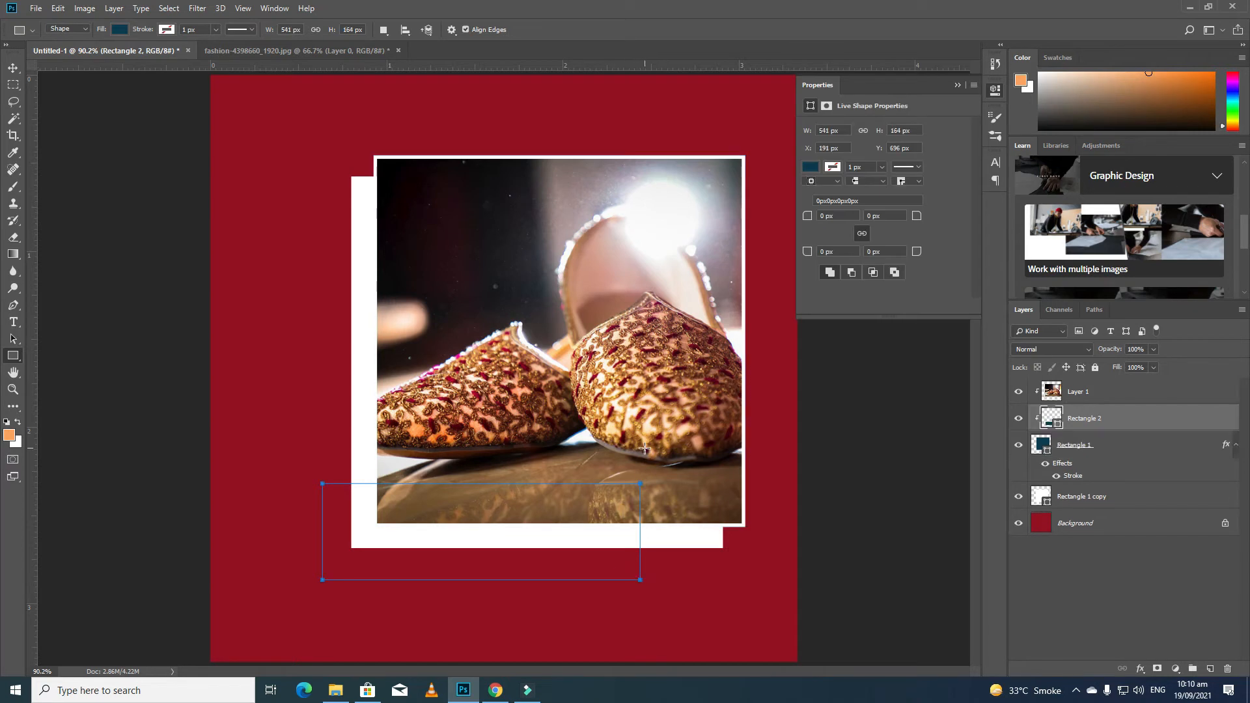
# Move the new rectangle's layer above the photo layer and release it from the clipping mask.
pyautogui.click(955, 85)
pyautogui.moveTo(1130, 416); pyautogui.dragTo(1129, 383)
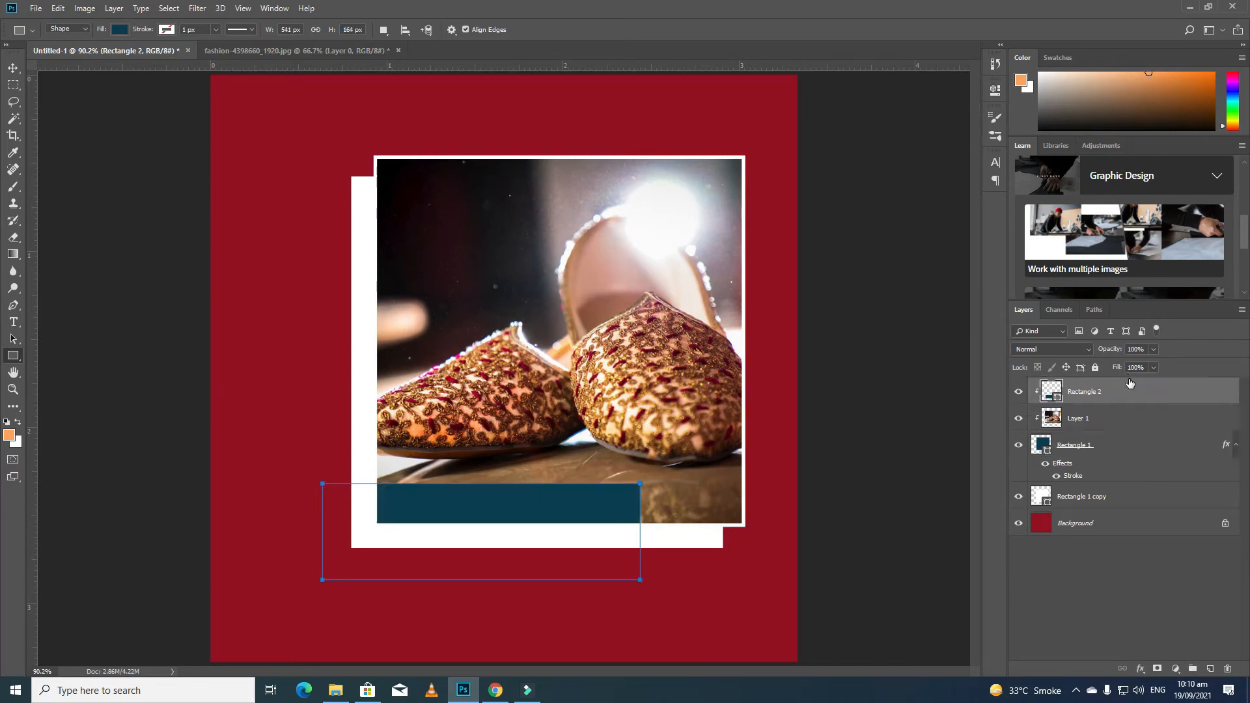
pyautogui.keyDown('alt'); pyautogui.click(1087, 409); pyautogui.keyUp('alt')
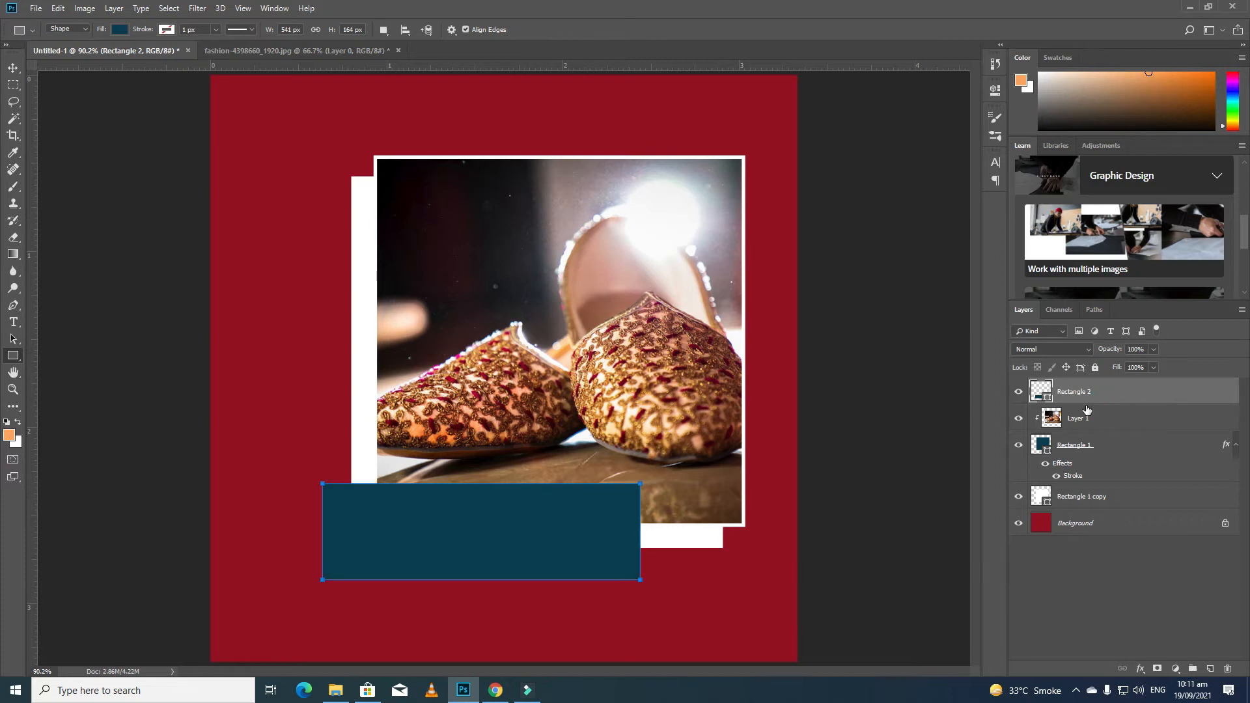
# Change the new rectangle's fill to light orange #fba55e by sampling the foreground colour.
pyautogui.click(13, 67)
pyautogui.doubleClick(1047, 404)
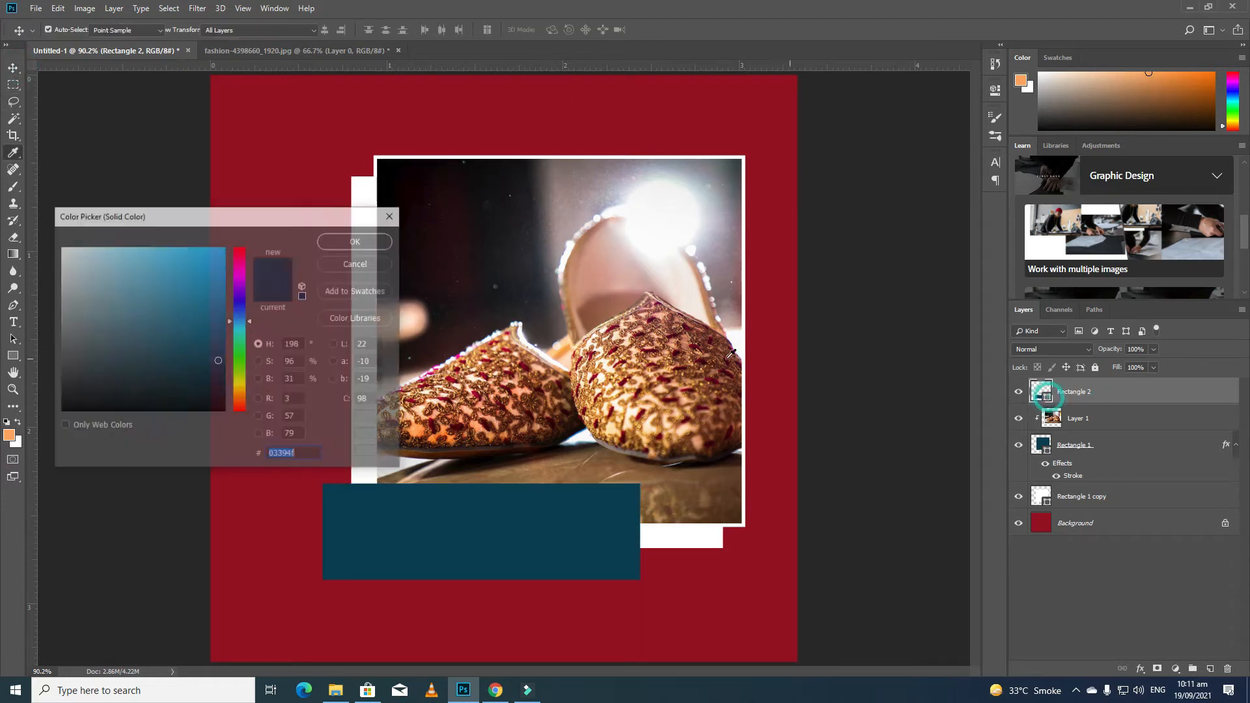
pyautogui.click(9, 434)
pyautogui.click(357, 241)
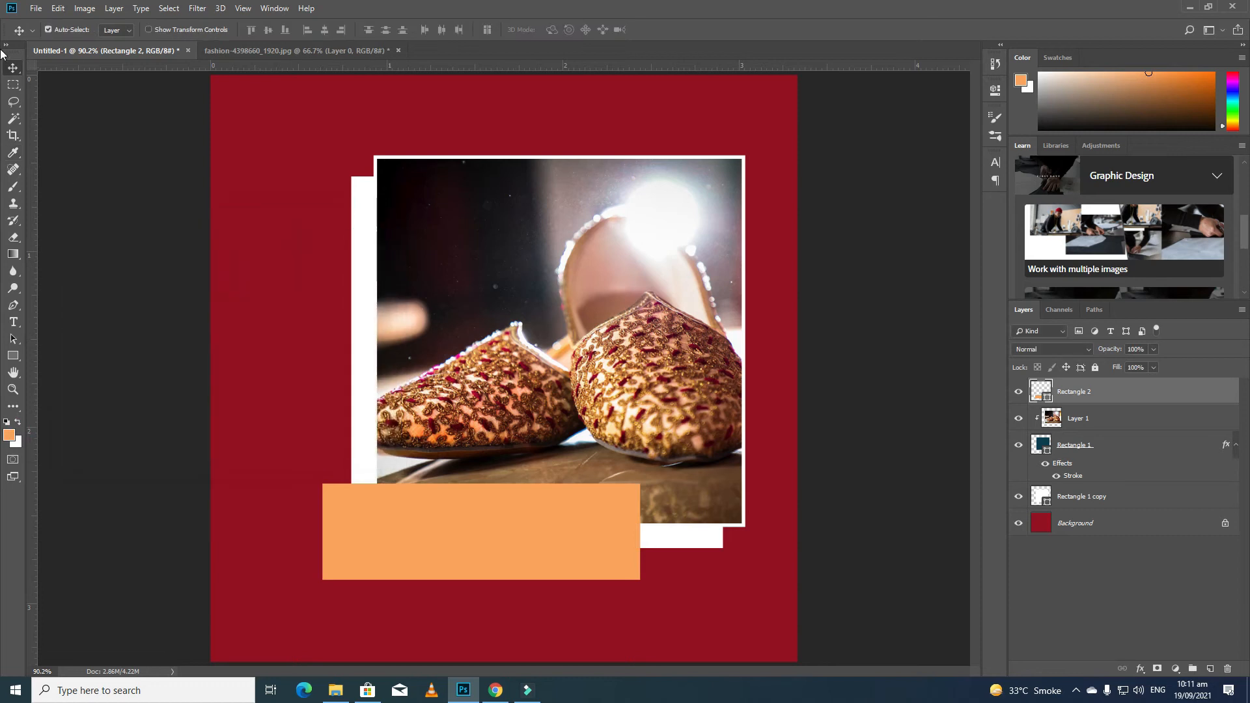
# Add the text "Flash Sale" on the red area beside the photo and set it to All Caps.
pyautogui.click(538, 563)
pyautogui.press('t')
pyautogui.click(283, 411)
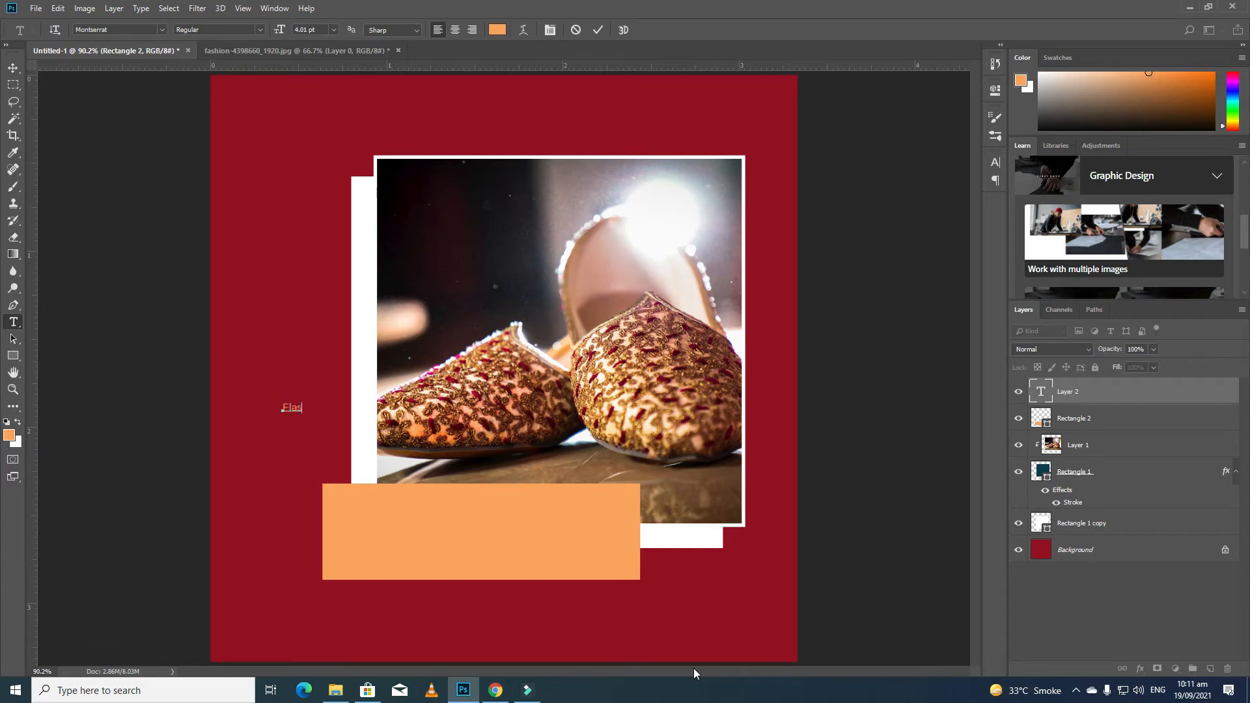
pyautogui.hotkey('ctrl', 'a')
pyautogui.click(996, 162)
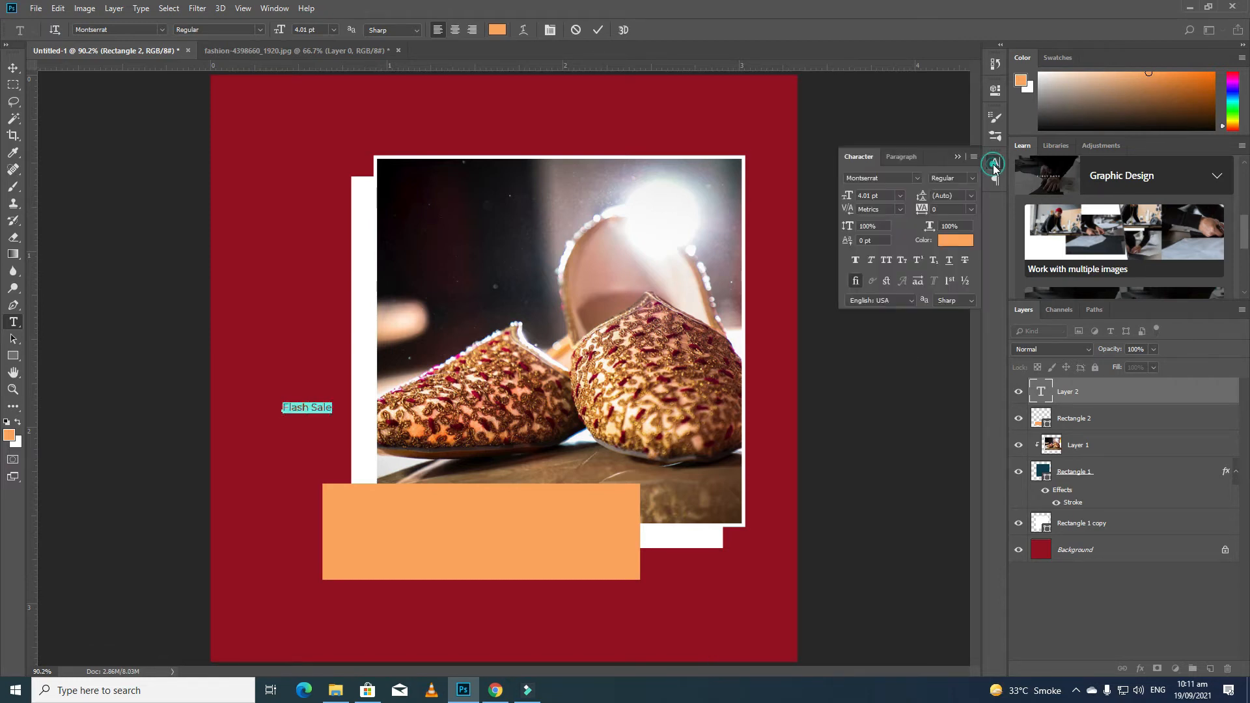
pyautogui.click(890, 260)
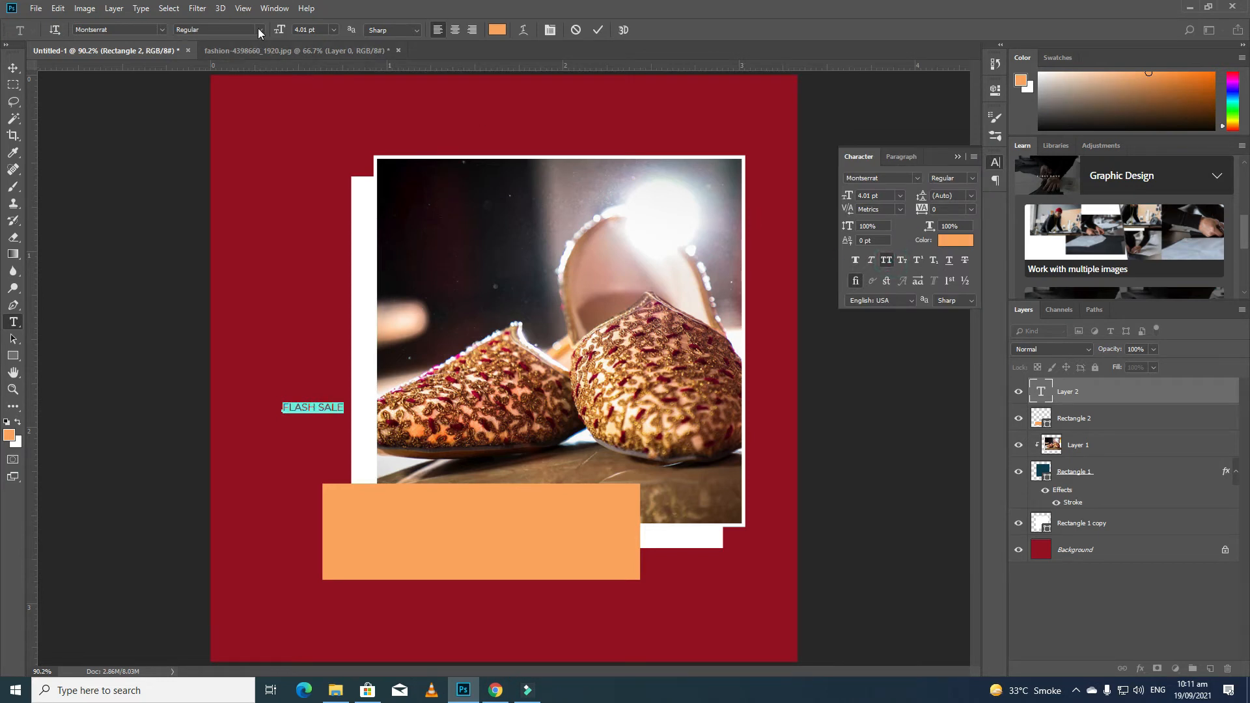
# Set the Flash Sale text's Montserrat font style to ExtraBold.
pyautogui.click(258, 31)
pyautogui.click(246, 207)
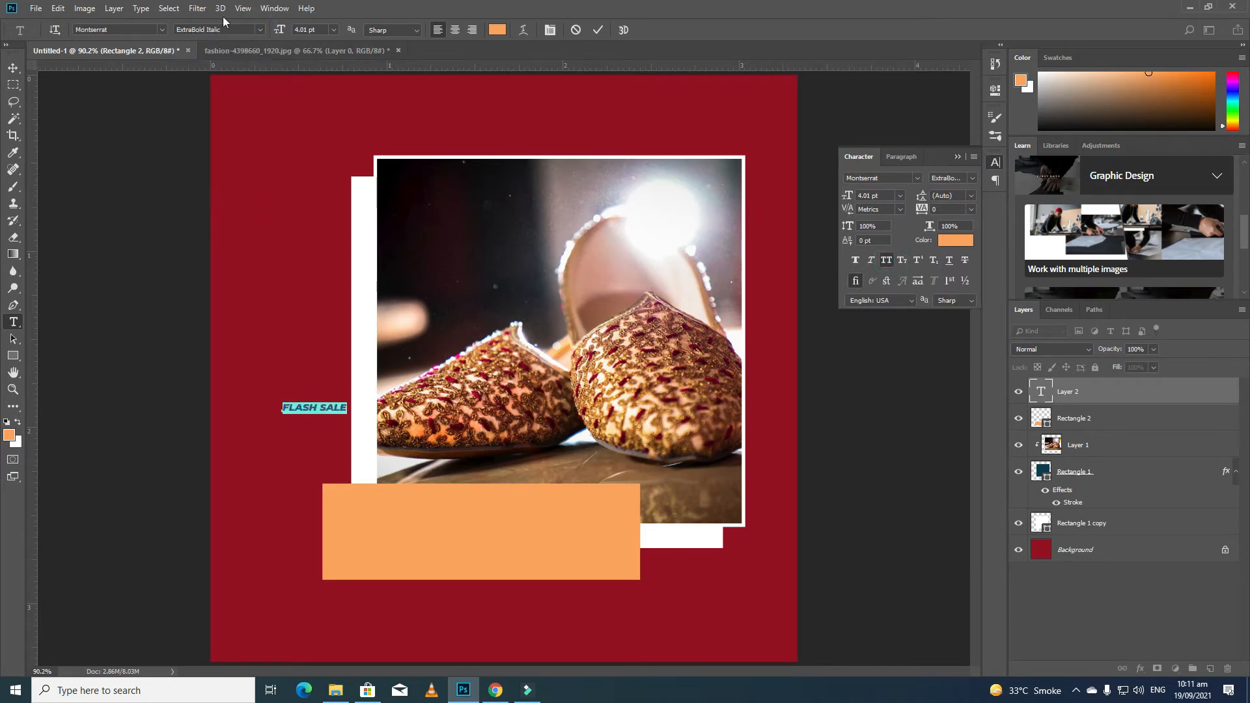
pyautogui.click(263, 30)
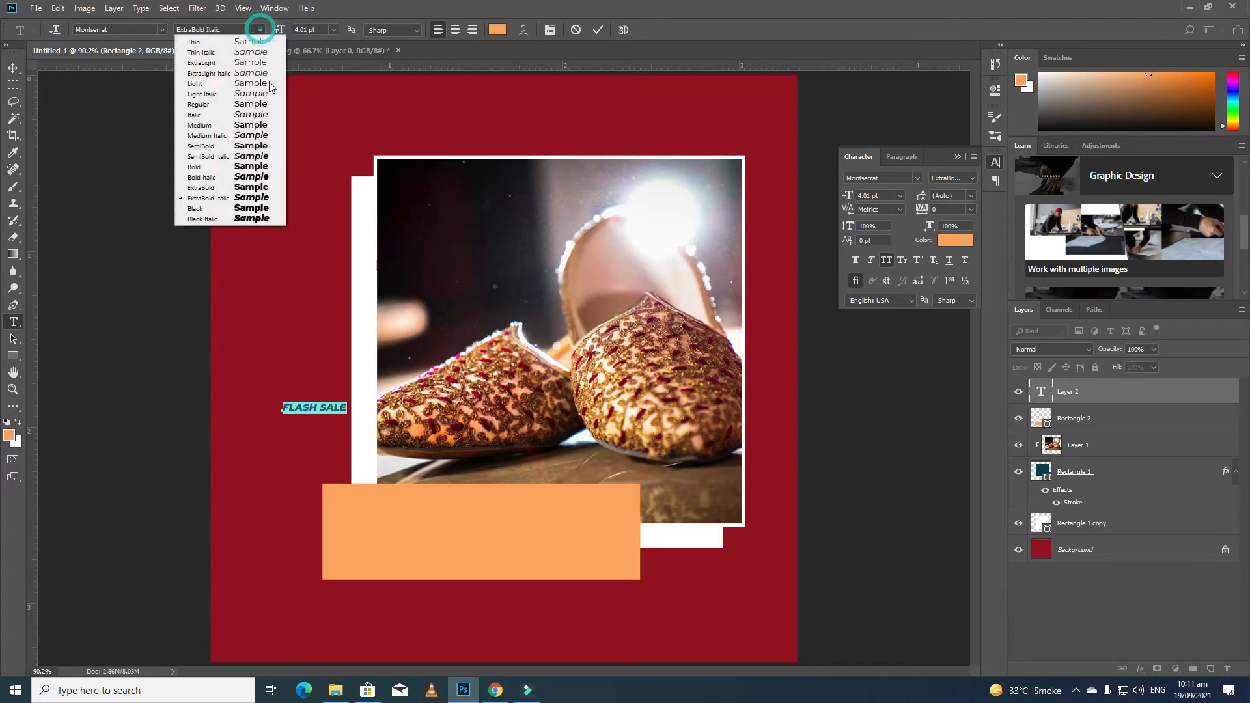
pyautogui.click(222, 196)
# Enlarge the Flash Sale text to about 17.28 pt and place it in the upper part of the orange rectangle.
pyautogui.click(13, 67)
pyautogui.hotkey('ctrl', 't')
pyautogui.moveTo(350, 415); pyautogui.dragTo(619, 547)
pyautogui.press('Return')
# Change the Flash Sale text colour to white #ffffff.
pyautogui.press('t')
pyautogui.click(524, 517)
pyautogui.hotkey('ctrl', 'a')
pyautogui.click(497, 30)
pyautogui.write('ffffff')
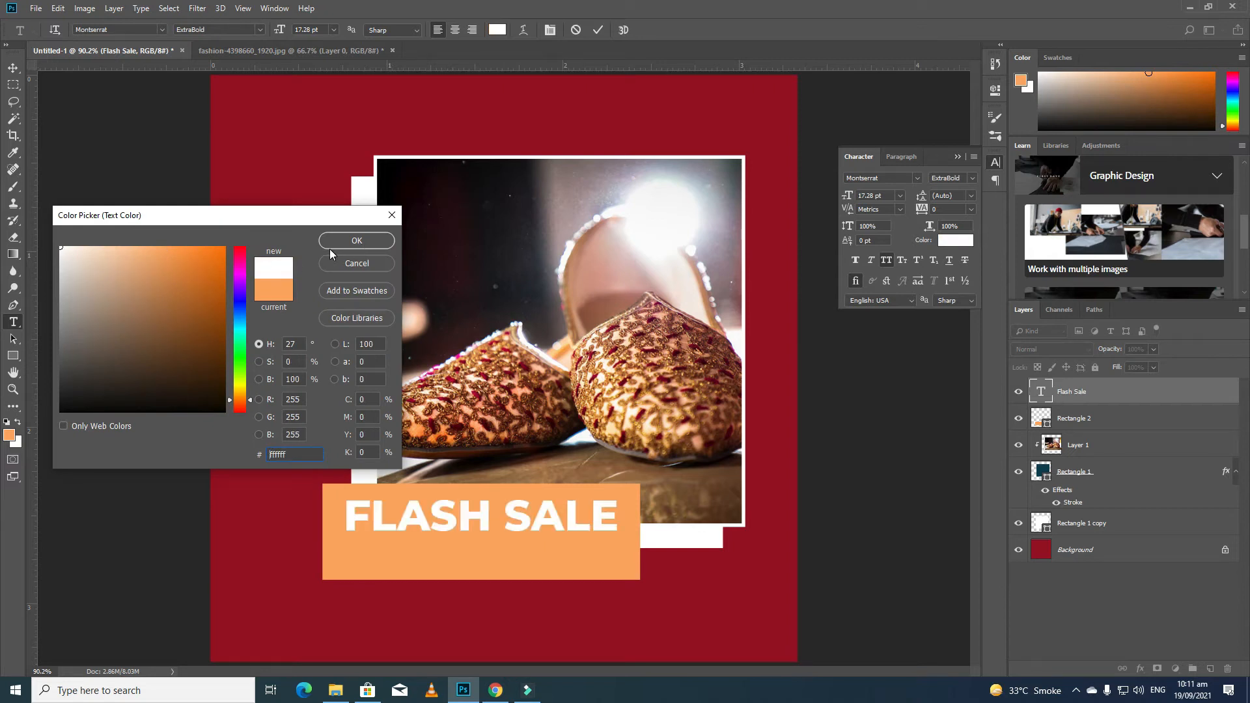
pyautogui.click(326, 246)
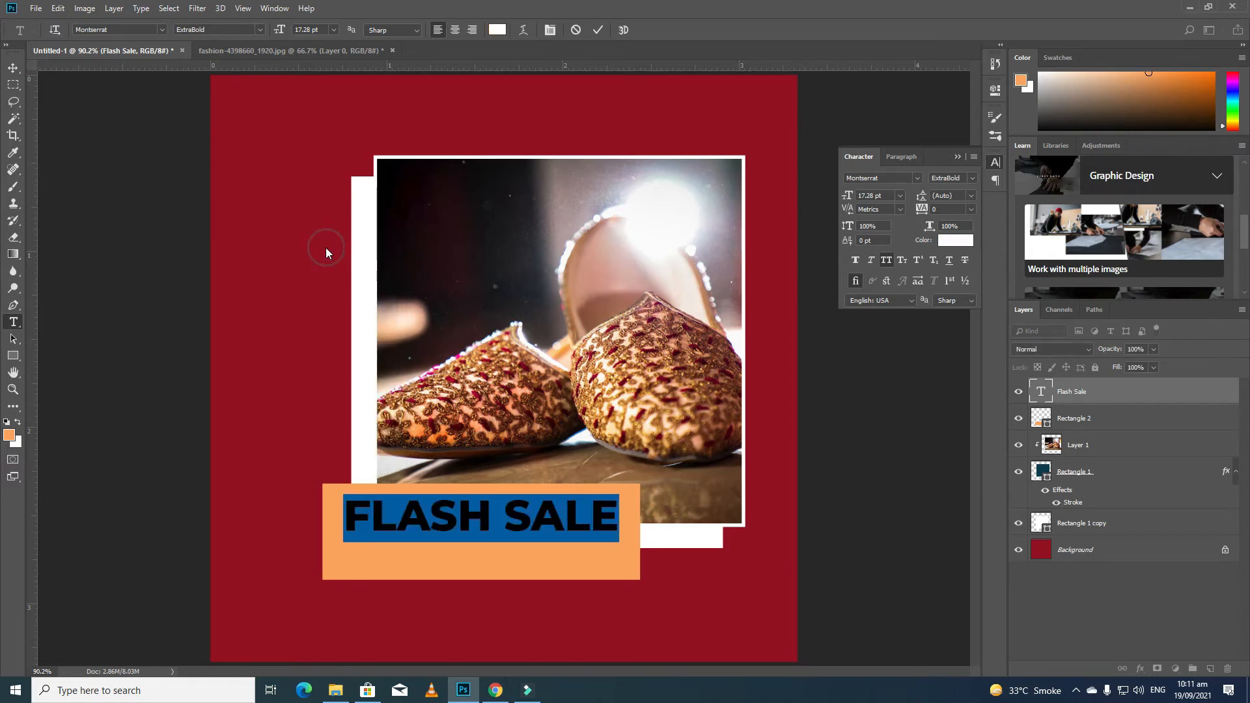
# Nudge the Flash Sale text slightly up toward the orange rectangle's top edge.
pyautogui.click(13, 68)
pyautogui.press('Up')
pyautogui.press('Up')
pyautogui.press('Up')
pyautogui.press('Up')
pyautogui.press('Up')
pyautogui.press('Up')
pyautogui.press('Up')
pyautogui.press('Up')
pyautogui.press('Up')
pyautogui.press('Up')
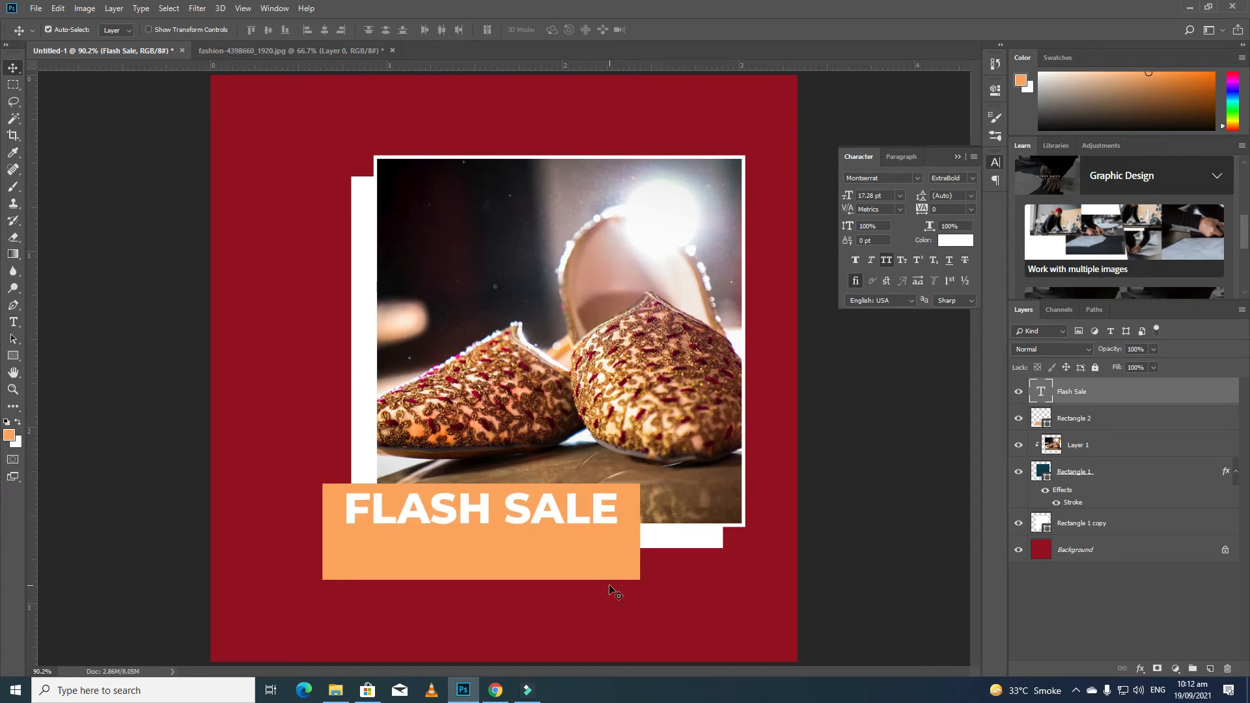
# Add the text "70% OFF" in white on the red area beside the photo.
pyautogui.press('t')
pyautogui.click(276, 427)
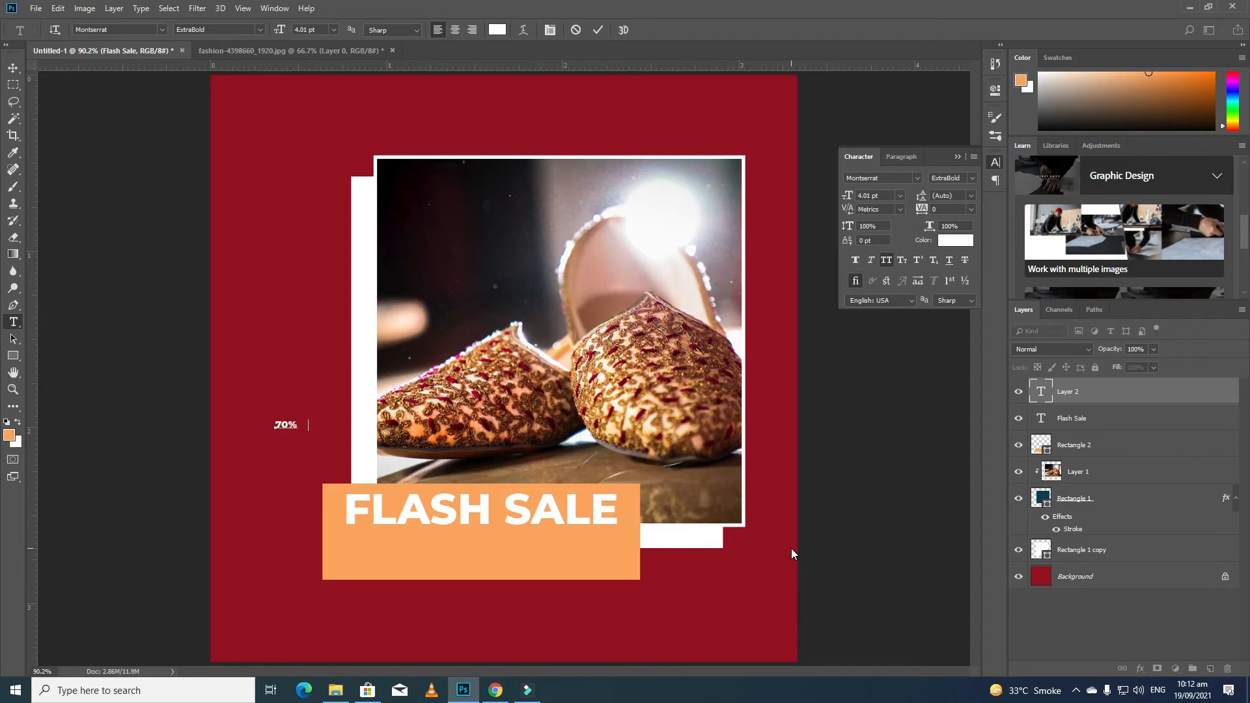
pyautogui.write('70% OFF')
pyautogui.hotkey('ctrl', 'a')
# Set the 70% Off layer's fill opacity to 0% and add a white 6 px Stroke positioned Inside.
pyautogui.click(1106, 398)
pyautogui.click(1138, 669)
pyautogui.click(1175, 542)
pyautogui.moveTo(1037, 350); pyautogui.dragTo(792, 373)
pyautogui.click(777, 370)
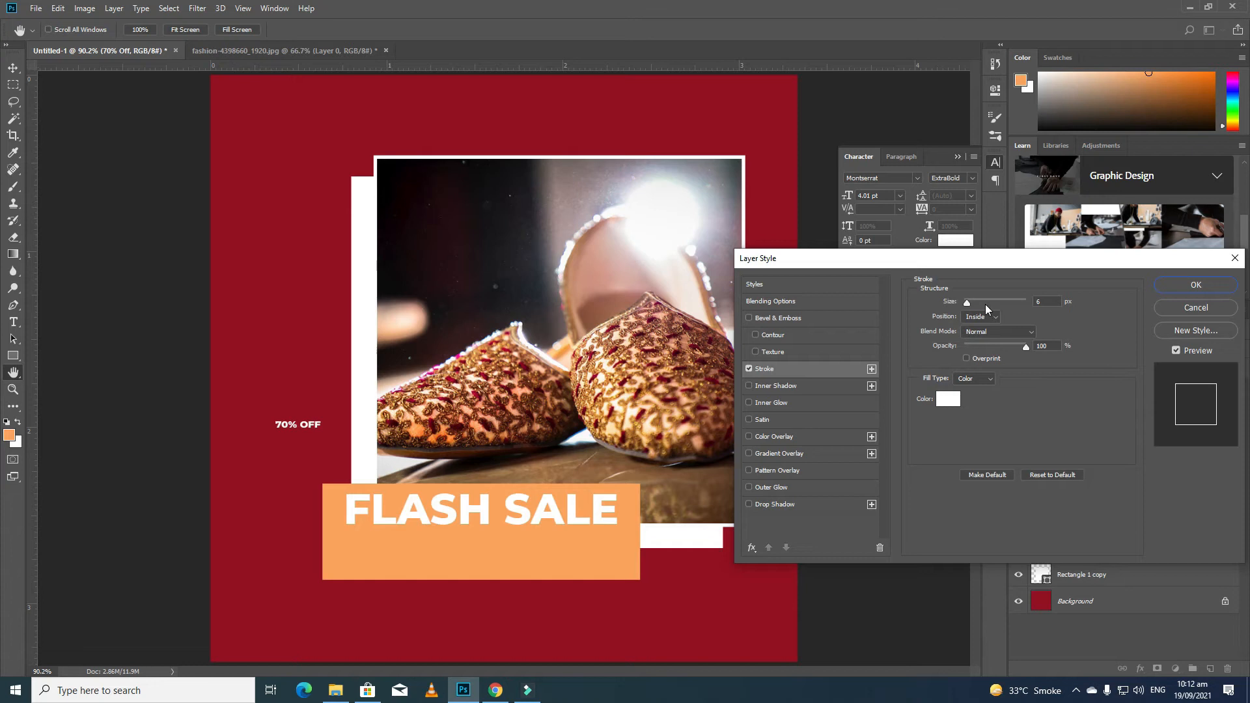
pyautogui.click(1196, 287)
# Enlarge the 70% OFF text to about 16.78 pt and place it below FLASH SALE in the orange rectangle.
pyautogui.hotkey('ctrl', 't')
pyautogui.moveTo(333, 431); pyautogui.dragTo(464, 494)
pyautogui.moveTo(425, 445); pyautogui.dragTo(534, 558)
pyautogui.press('Return')
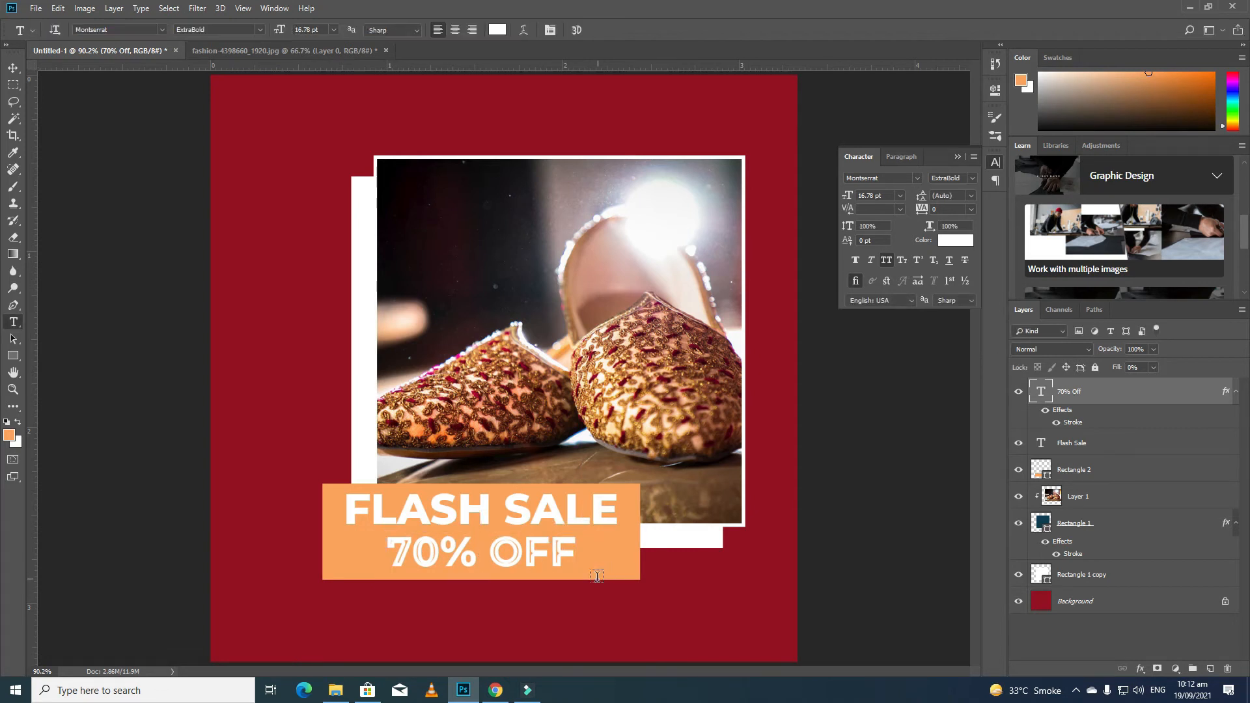
# Reduce the Stroke effect's size on the 70% Off layer to give the letters a thinner outline.
pyautogui.click(529, 550)
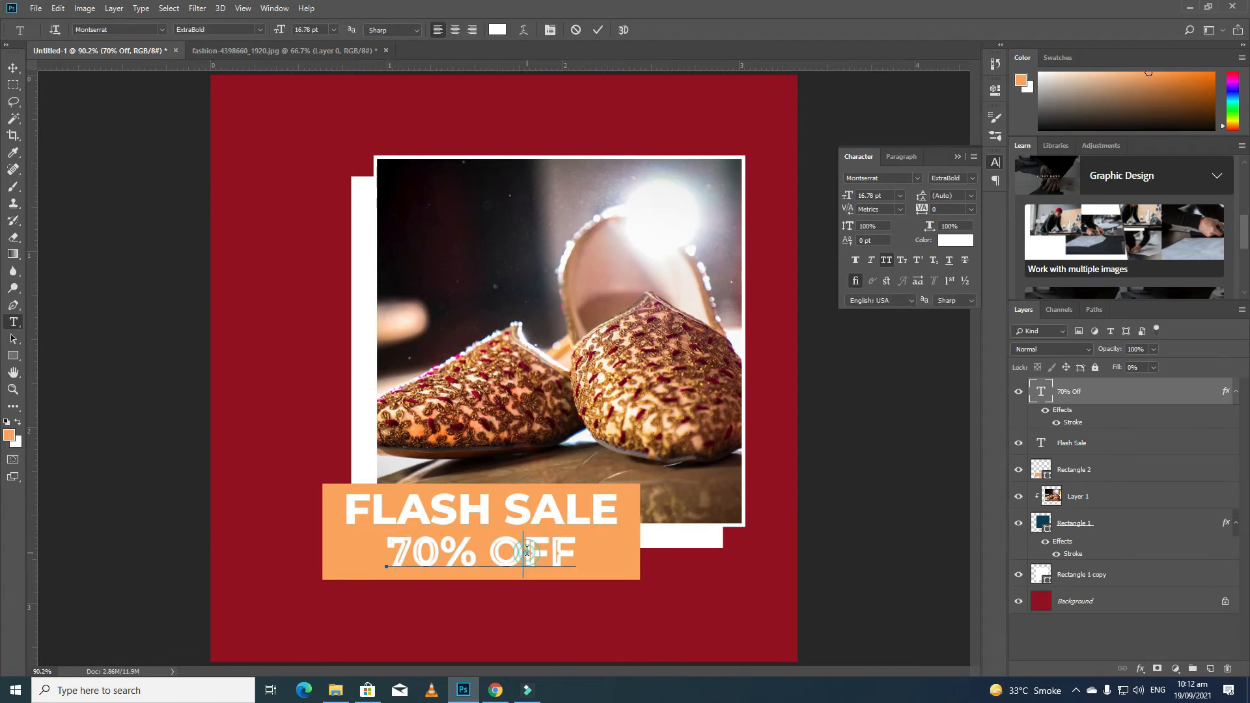
pyautogui.hotkey('ctrl', 'a')
pyautogui.doubleClick(1083, 424)
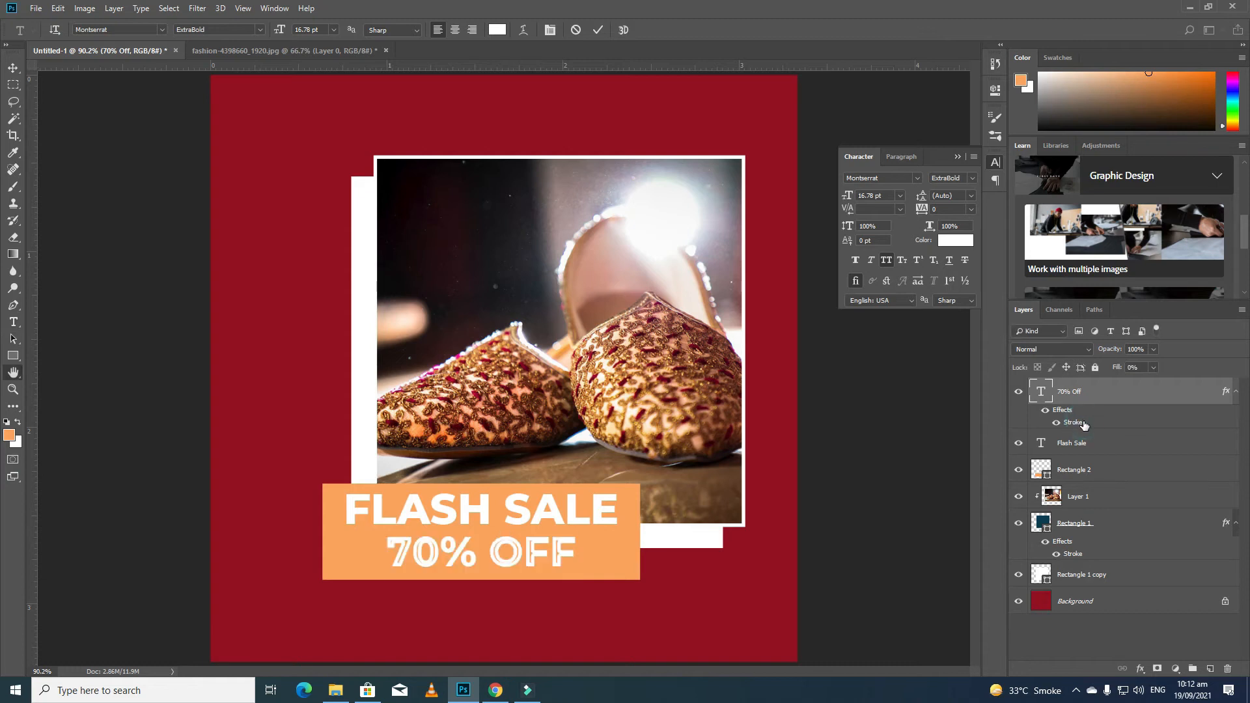
pyautogui.write('4')
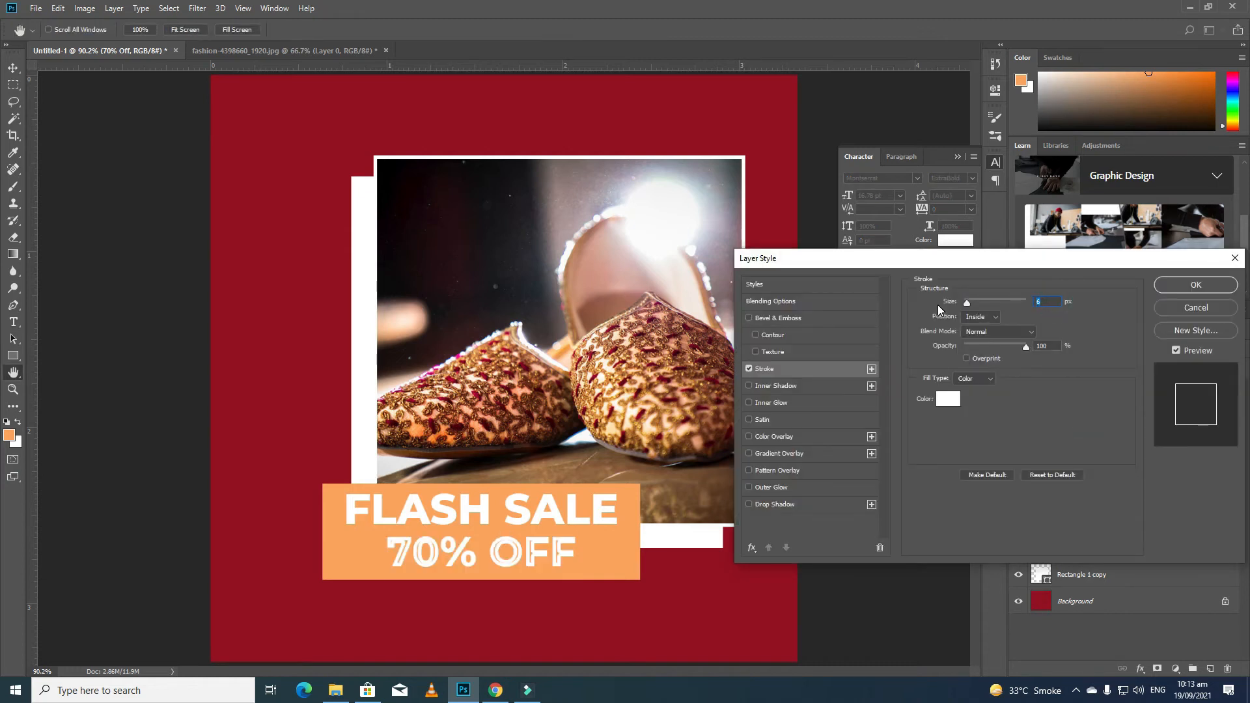
pyautogui.press('Down')
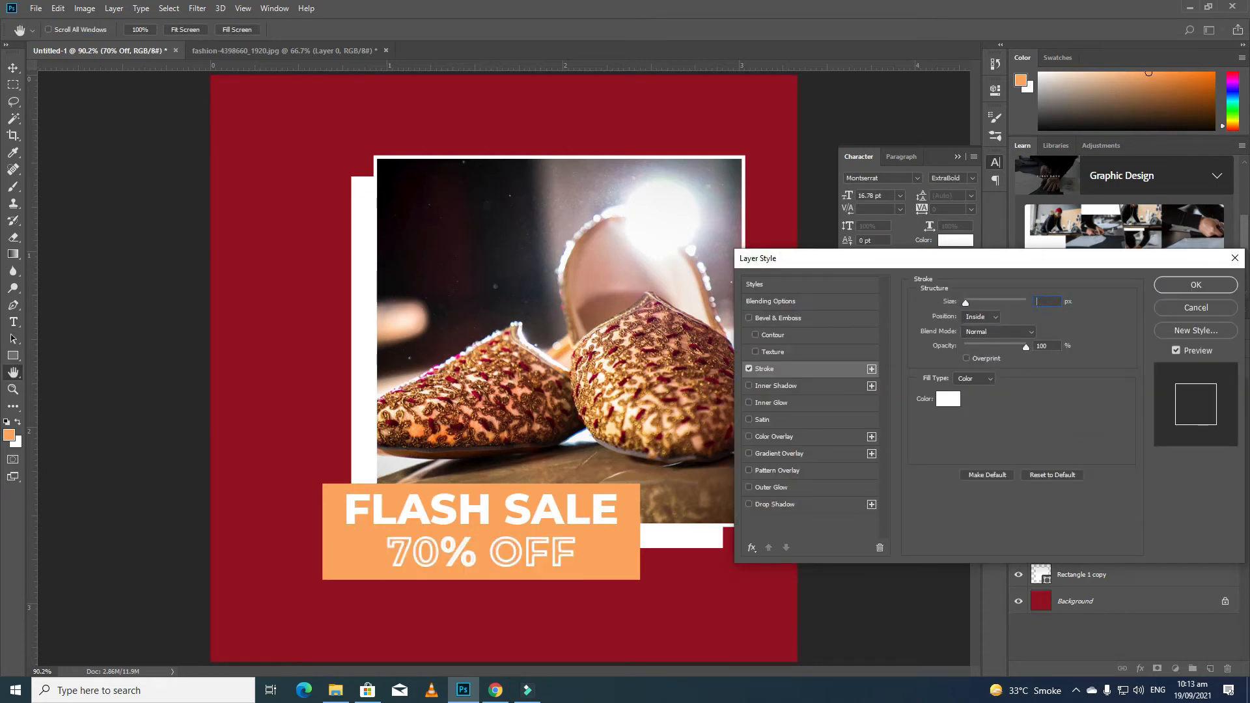
pyautogui.press('Return')
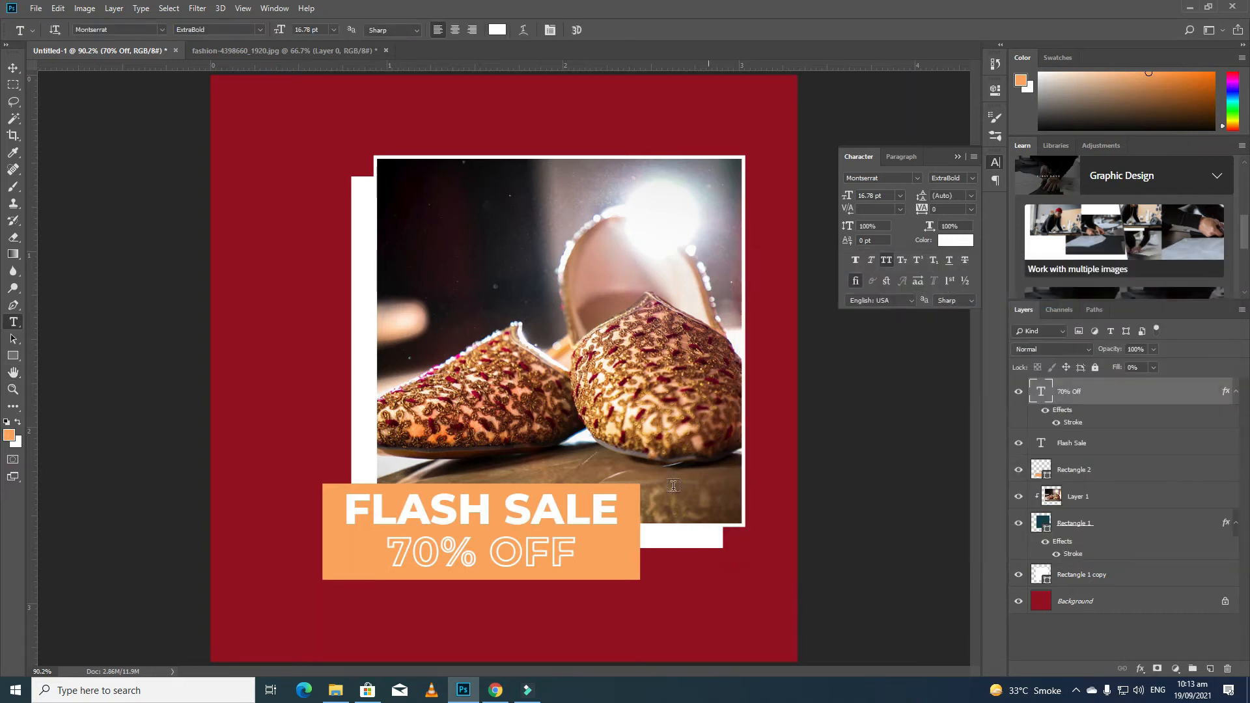
# Change the Flash Sale text colour to black using the foreground colour.
pyautogui.click(516, 502)
pyautogui.hotkey('ctrl', 'a')
pyautogui.click(9, 435)
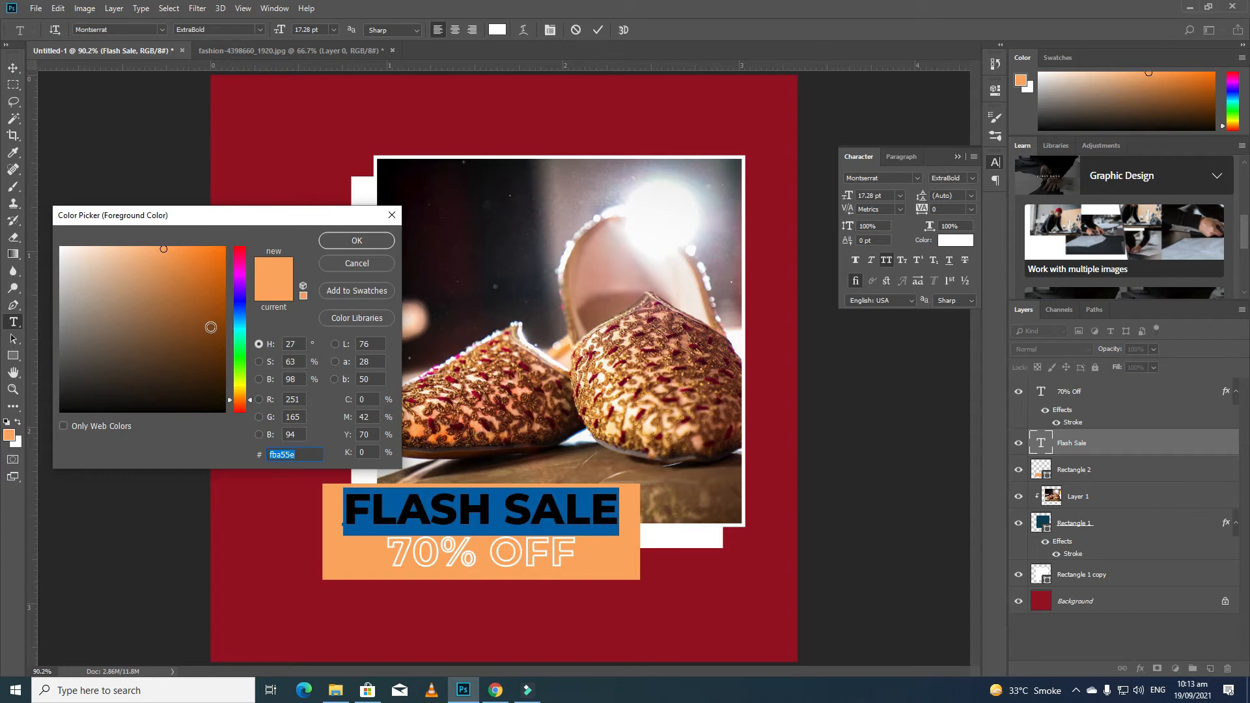
pyautogui.moveTo(215, 365); pyautogui.dragTo(221, 417)
pyautogui.click(321, 240)
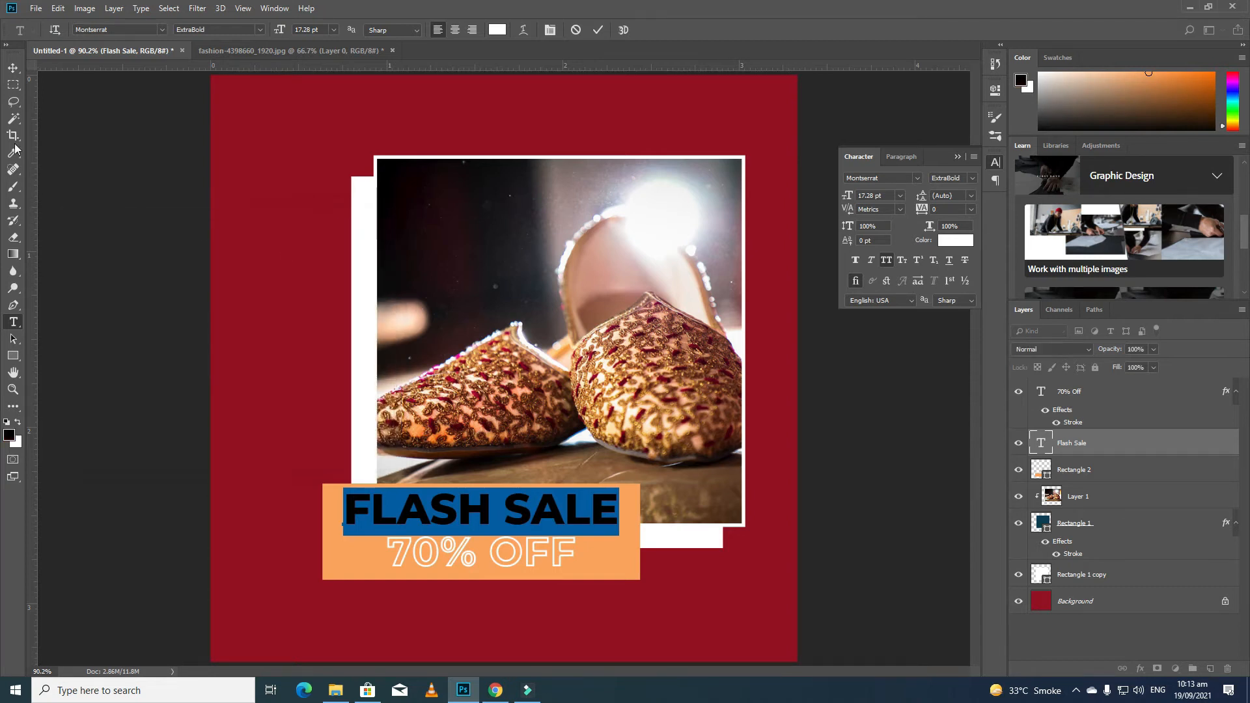
pyautogui.click(13, 67)
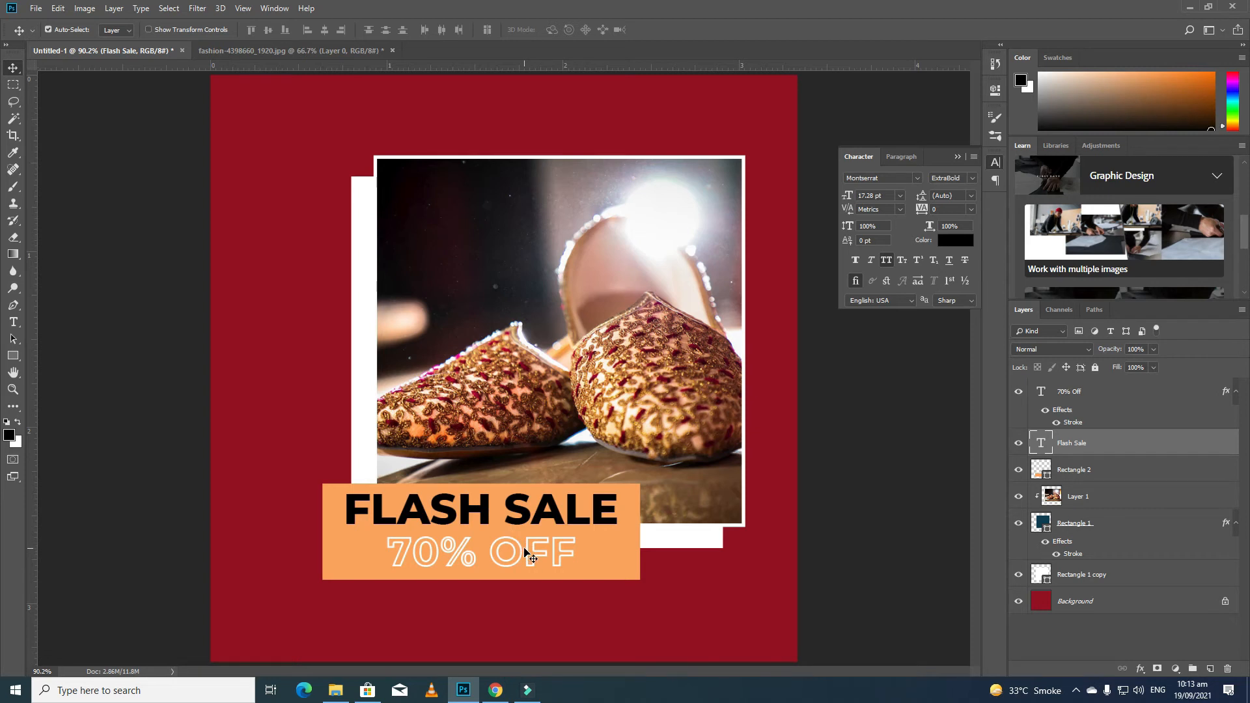
# Change the Flash Sale text colour to a dark red matching the post's background.
pyautogui.press('t')
pyautogui.click(487, 505)
pyautogui.hotkey('ctrl', 'a')
pyautogui.click(499, 29)
pyautogui.click(296, 143)
pyautogui.moveTo(214, 319)
pyautogui.mouseDown()
pyautogui.moveTo(206, 290)
pyautogui.moveTo(220, 263)
pyautogui.moveTo(217, 316)
pyautogui.mouseUp()
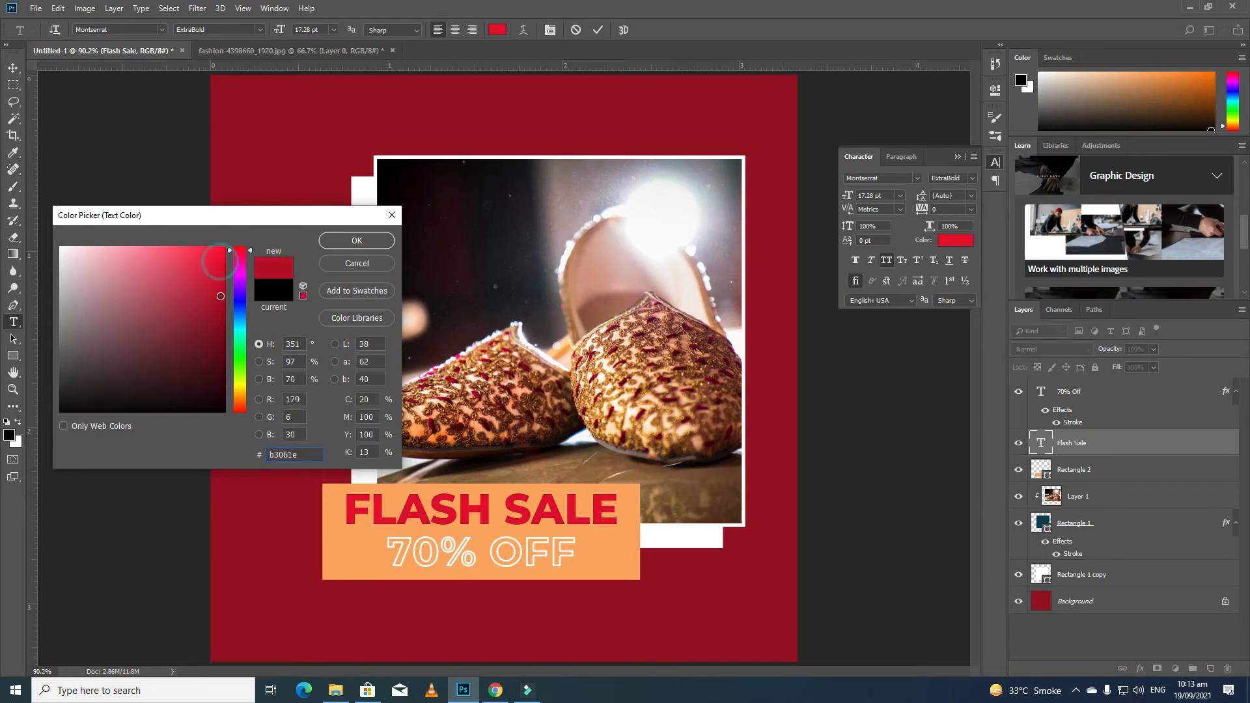
pyautogui.click(357, 242)
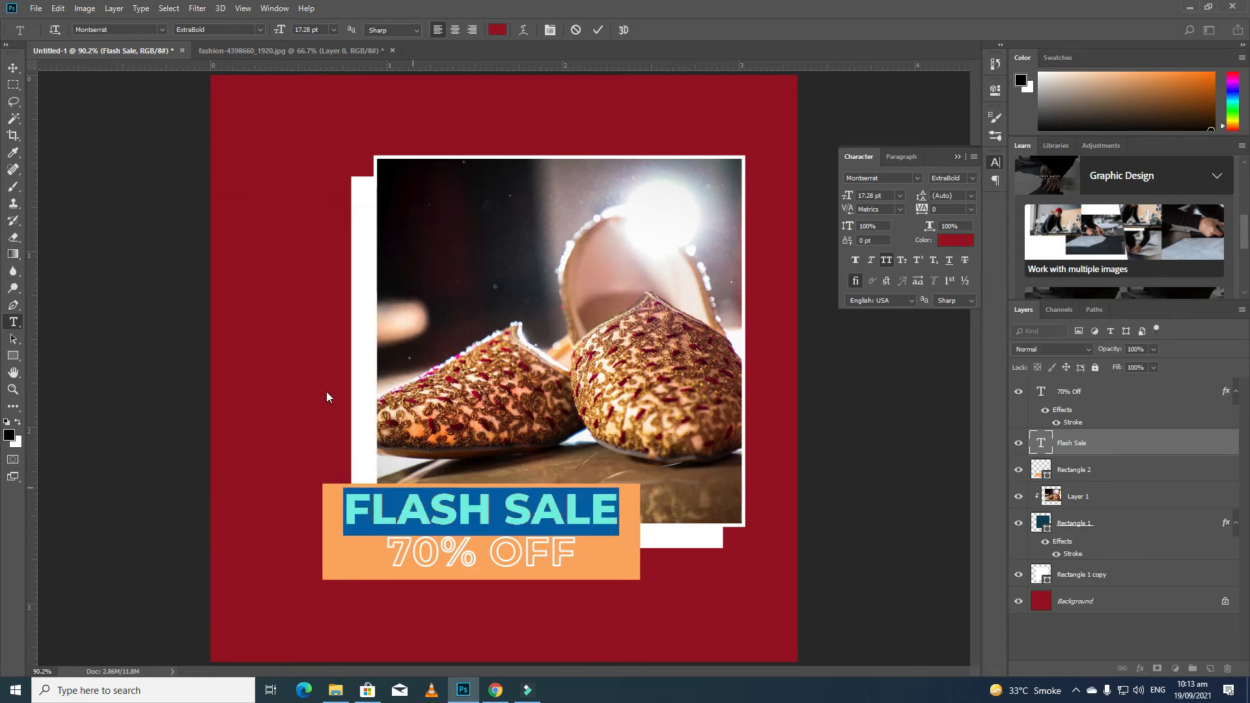
pyautogui.click(13, 67)
pyautogui.click(235, 403)
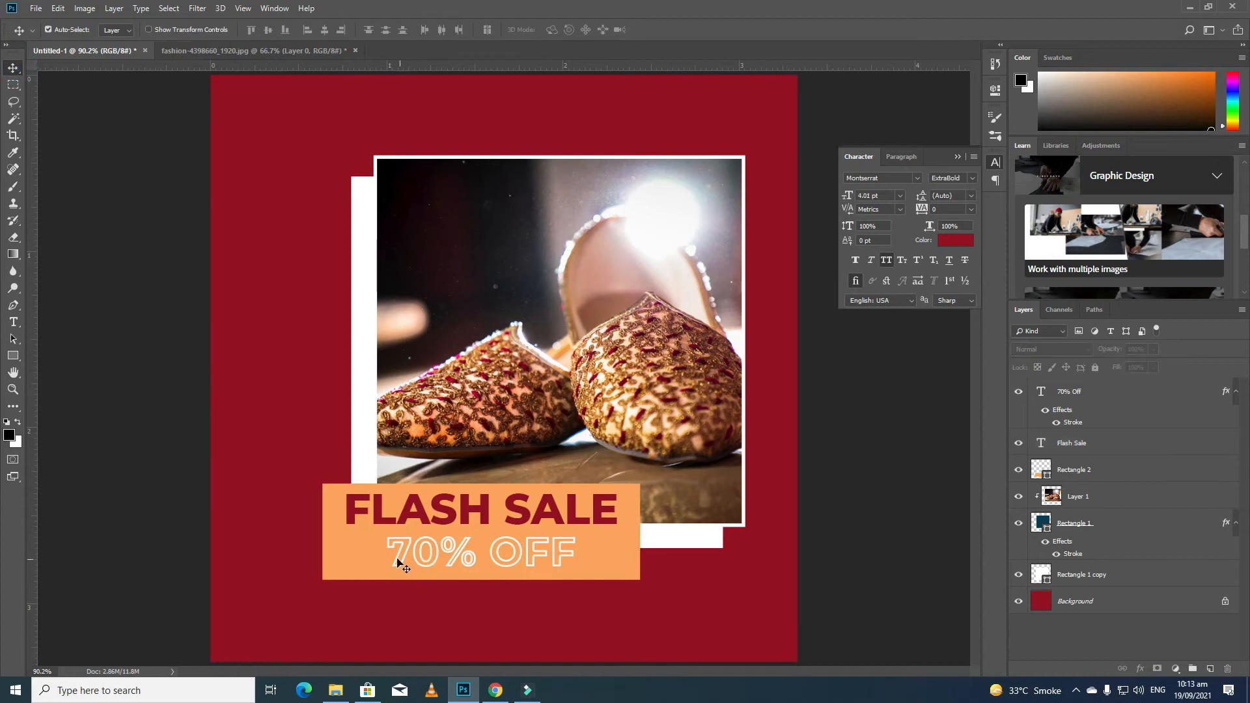
# Align the 70% Off, Flash Sale and Rectangle 2 layers on their horizontal centres.
pyautogui.click(1109, 391)
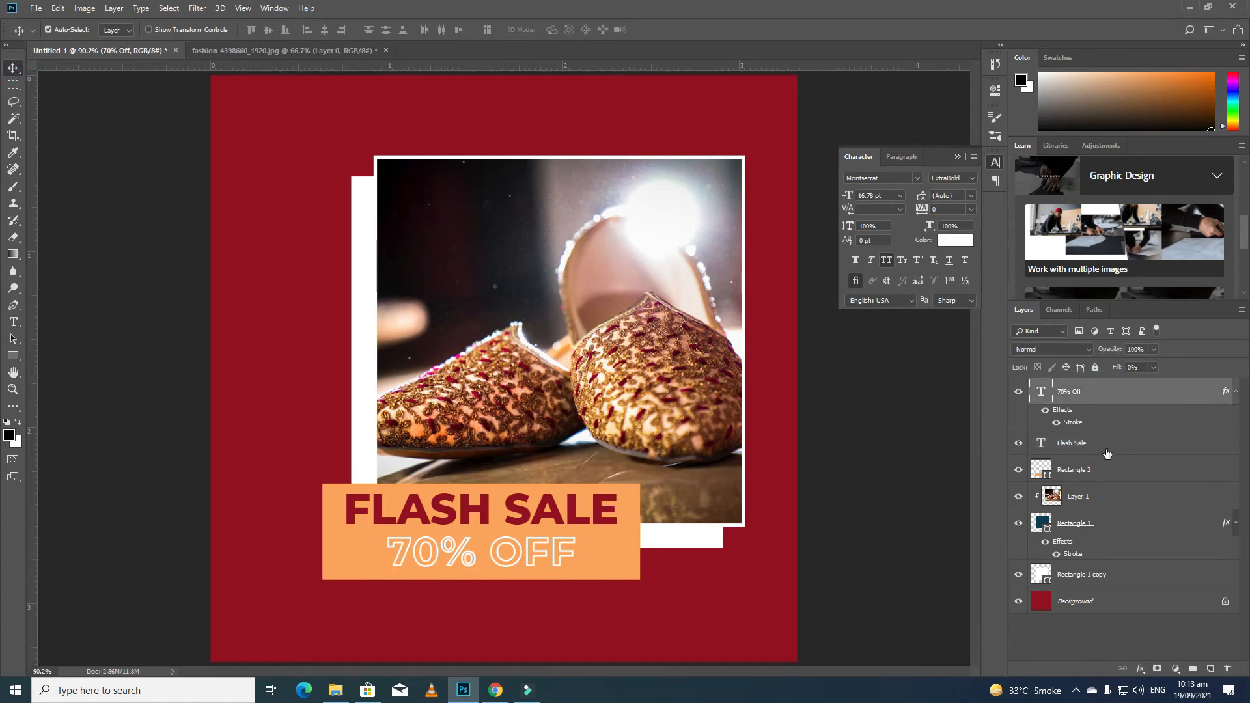
pyautogui.keyDown('ctrl'); pyautogui.click(1088, 442); pyautogui.keyUp('ctrl')
pyautogui.keyDown('ctrl'); pyautogui.click(1091, 469); pyautogui.keyUp('ctrl')
pyautogui.click(325, 31)
pyautogui.click(716, 585)
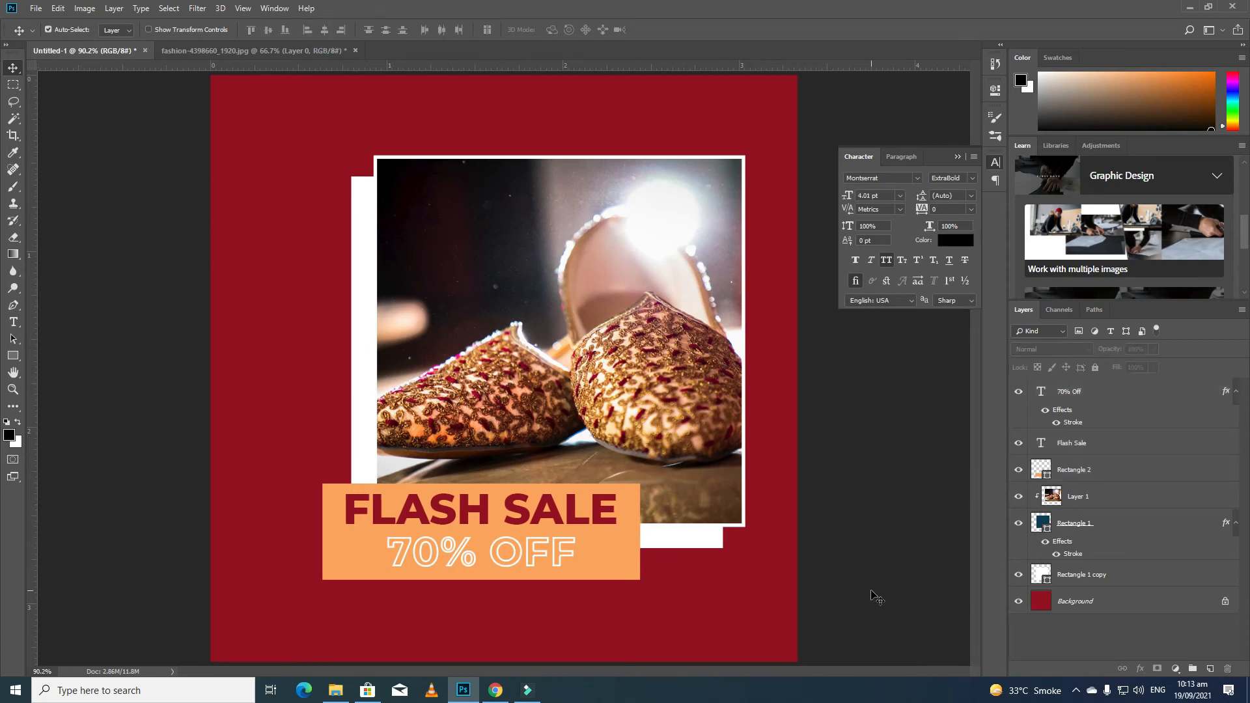
# Draw a circle about 208 px wide on the red area beside the photo, filled with light orange #fba55e sampled from the rectangle.
pyautogui.click(13, 438)
pyautogui.click(350, 524)
pyautogui.click(352, 244)
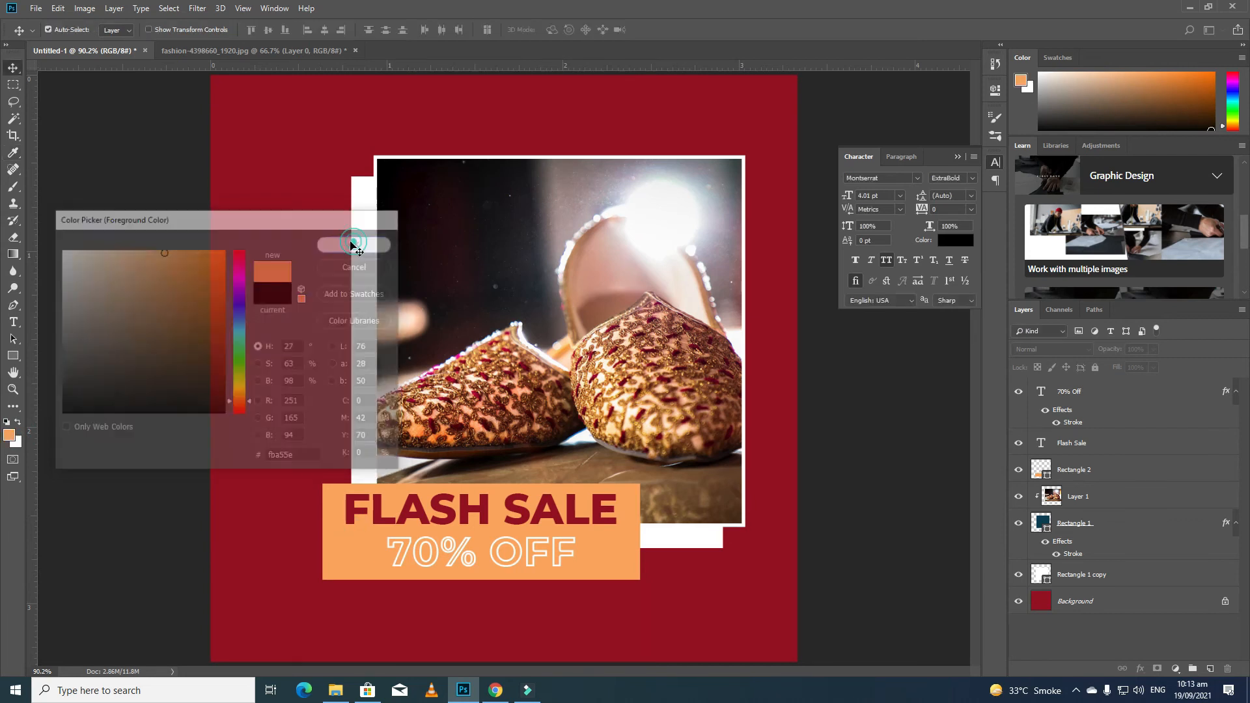
pyautogui.rightClick(13, 355)
pyautogui.click(65, 380)
pyautogui.moveTo(233, 287); pyautogui.dragTo(355, 410)
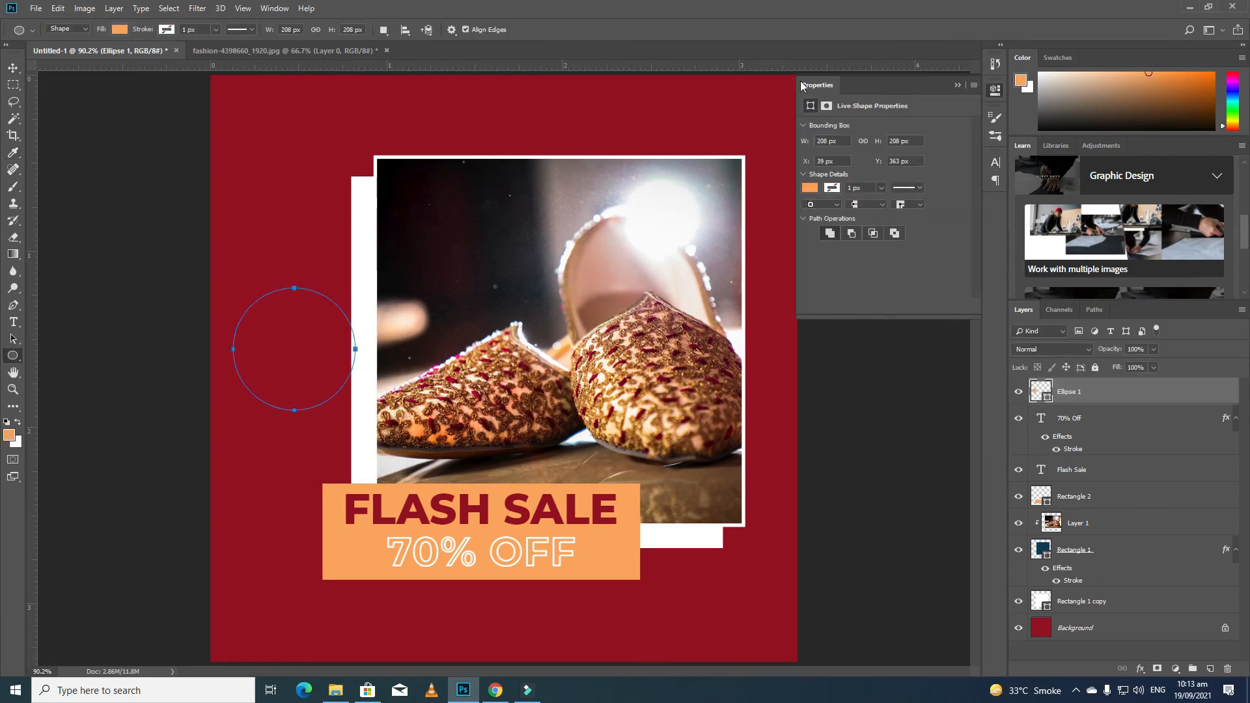
pyautogui.click(957, 85)
# Move the orange circle to the canvas's upper-right corner and nudge it further up past the top edge.
pyautogui.click(13, 68)
pyautogui.moveTo(321, 351); pyautogui.dragTo(759, 66)
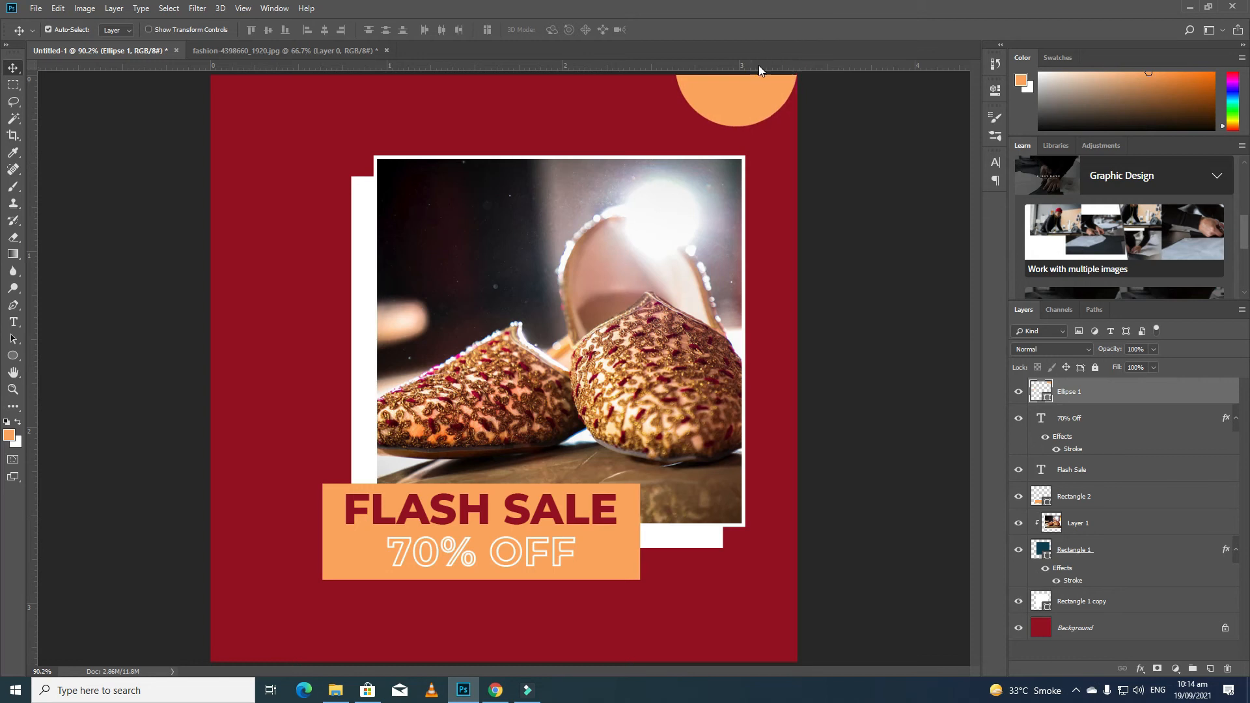
pyautogui.press('Up')
pyautogui.press('Up')
pyautogui.press('Up')
pyautogui.press('Up')
pyautogui.press('Up')
pyautogui.press('Up')
pyautogui.press('Up')
pyautogui.press('Up')
pyautogui.press('Up')
pyautogui.press('Up')
pyautogui.press('Up')
pyautogui.press('Up')
pyautogui.press('Up')
pyautogui.press('Up')
pyautogui.press('Up')
pyautogui.press('Up')
pyautogui.press('Up')
pyautogui.press('Up')
pyautogui.press('Up')
pyautogui.press('Up')
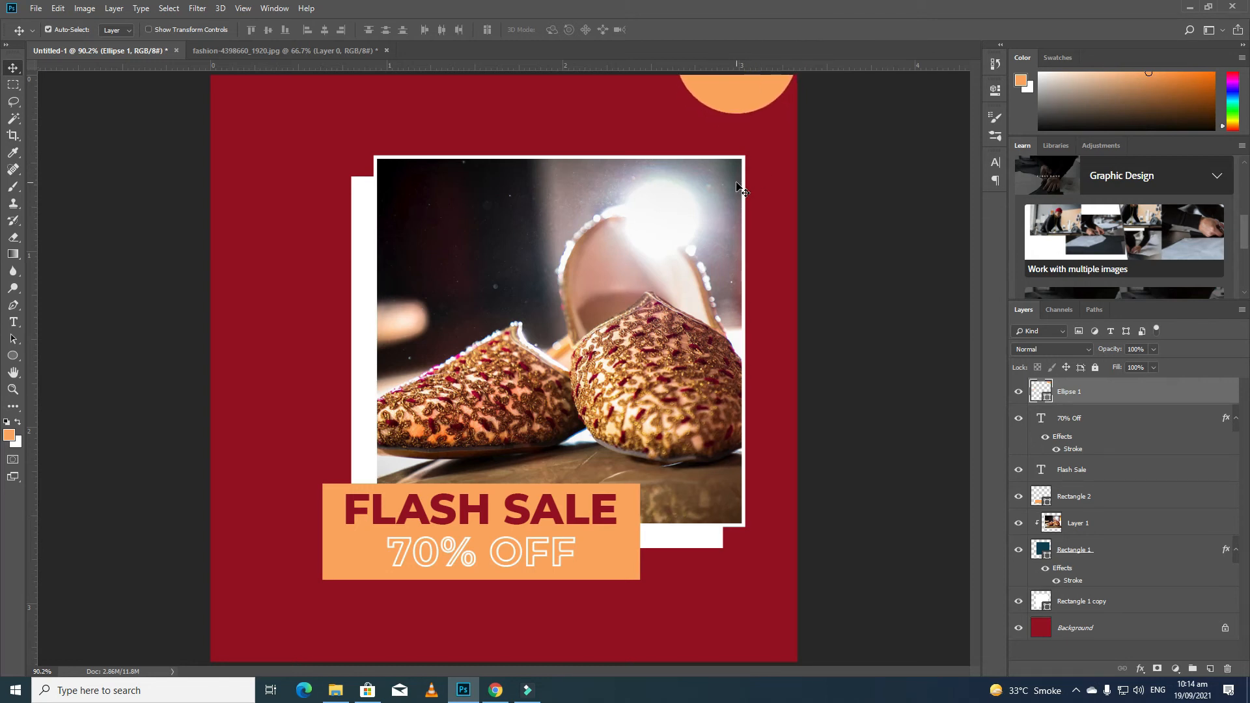
# Nudge the orange circle slightly right past the canvas's right edge and deselect it.
pyautogui.press('Right')
pyautogui.press('Right')
pyautogui.press('Right')
pyautogui.press('Right')
pyautogui.press('Right')
pyautogui.press('Right')
pyautogui.press('Right')
pyautogui.press('Right')
pyautogui.press('Right')
pyautogui.press('Right')
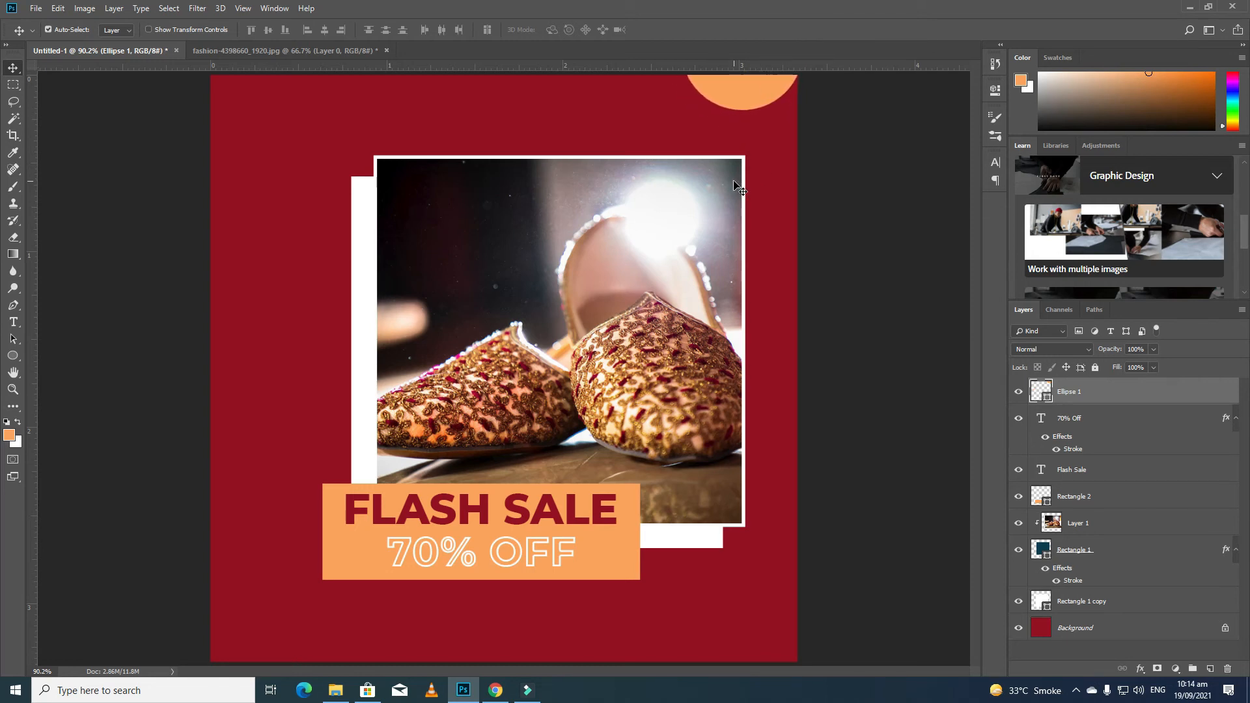
pyautogui.click(834, 234)
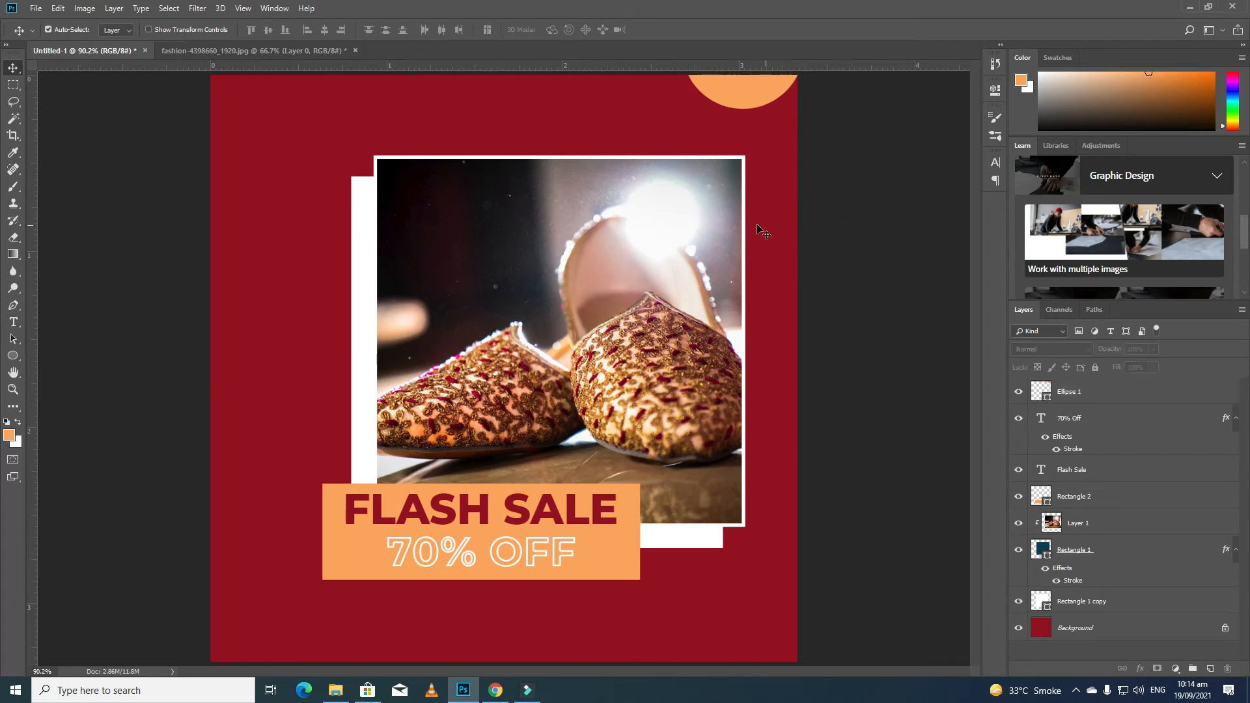
# Draw an orange zigzag custom shape below the flash sale banner and stack three copies of it into a small wave pattern.
pyautogui.click(16, 356)
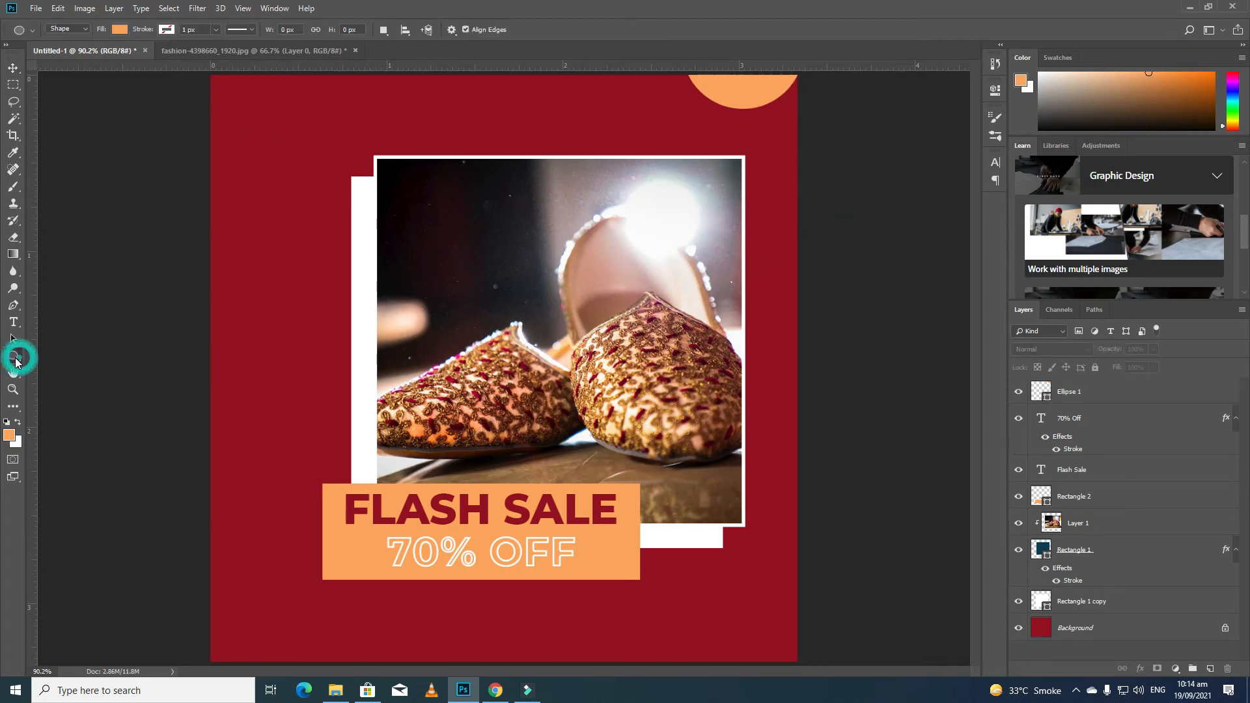
pyautogui.rightClick(13, 343)
pyautogui.rightClick(13, 358)
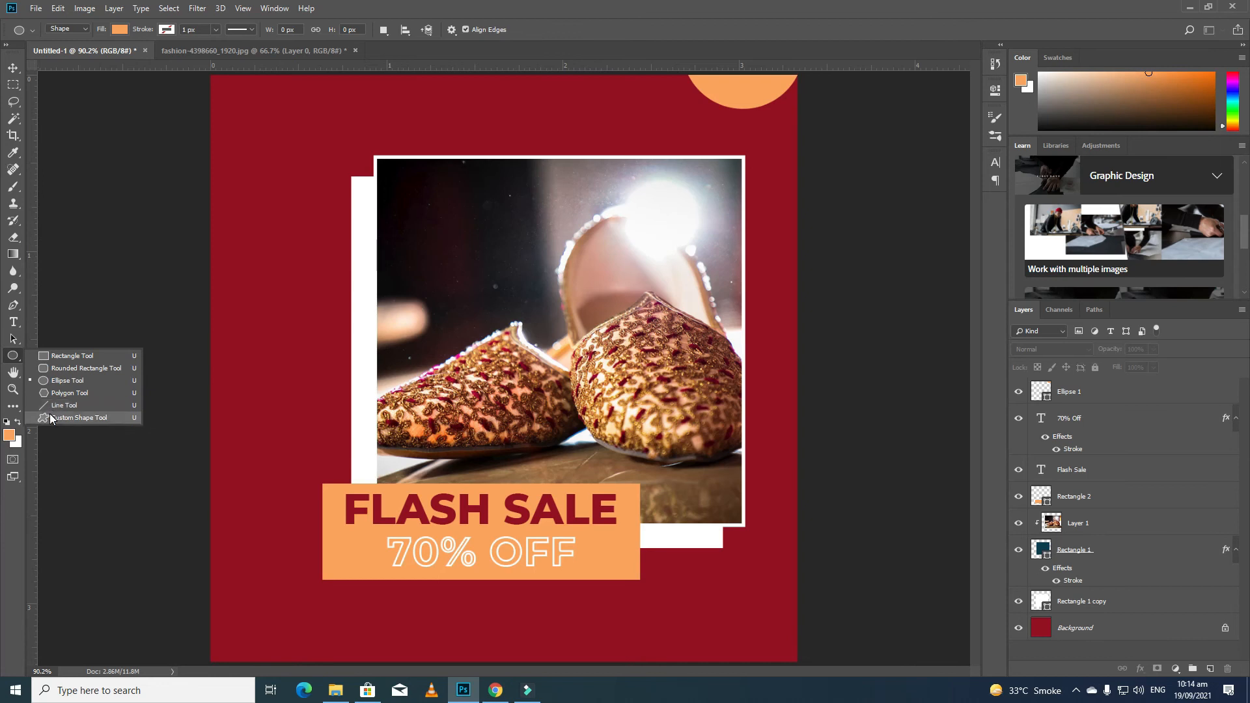
pyautogui.click(72, 411)
pyautogui.click(501, 30)
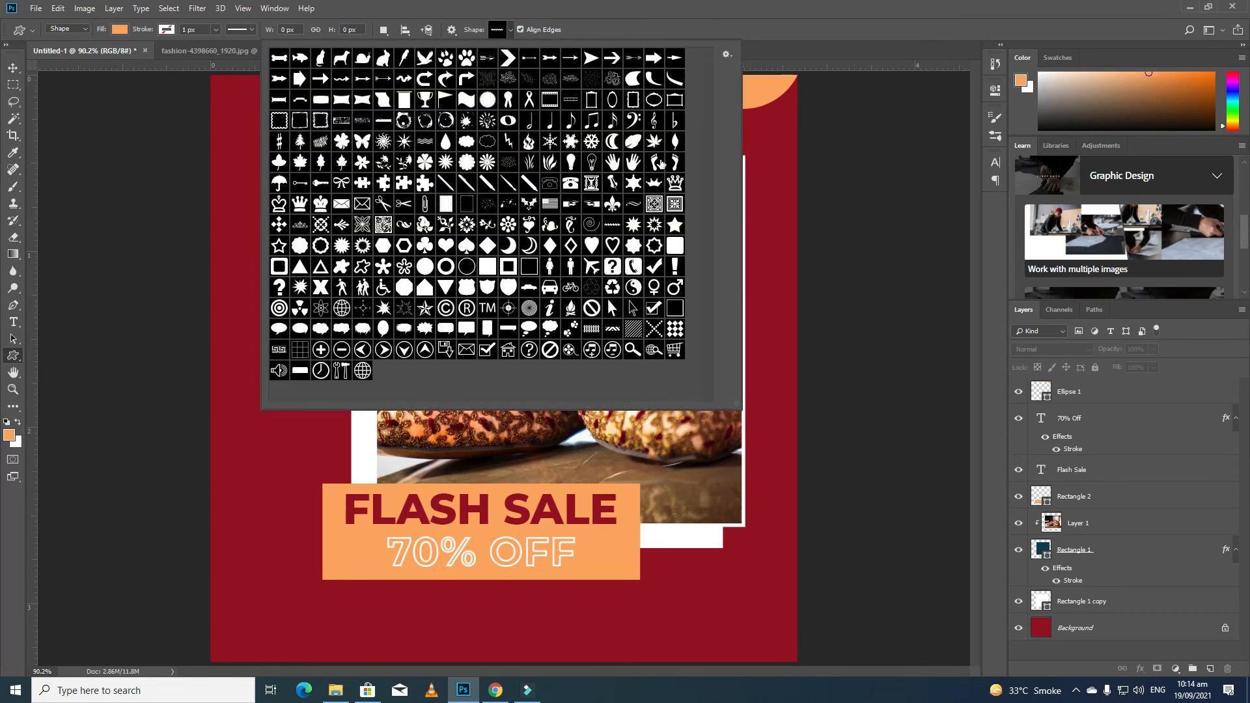
pyautogui.press('v')
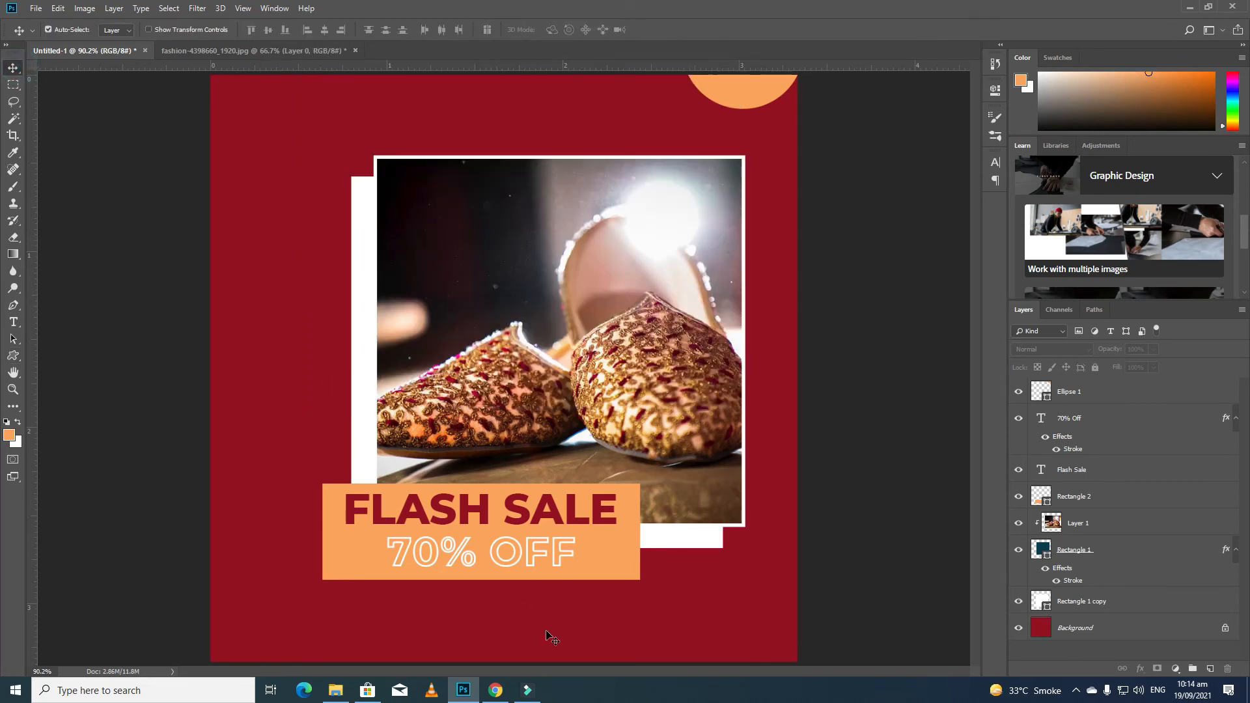
pyautogui.click(13, 356)
pyautogui.moveTo(471, 616); pyautogui.dragTo(526, 656)
pyautogui.click(13, 68)
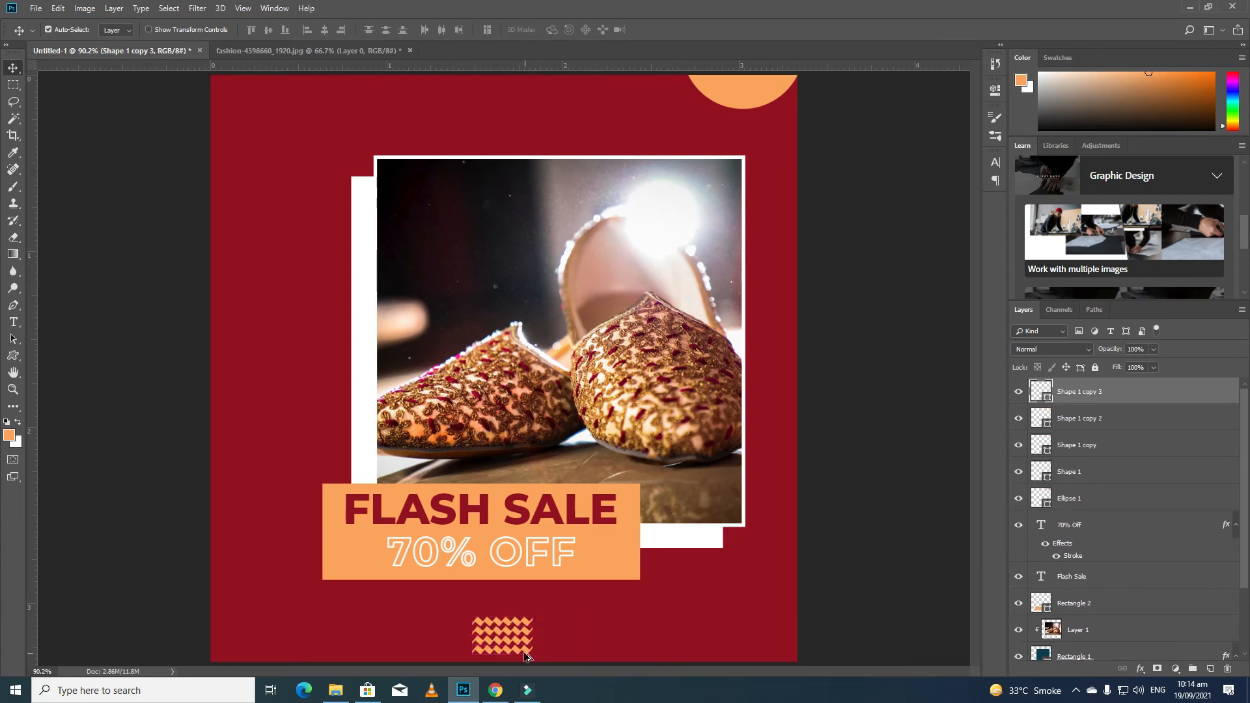
# Move the four zigzag shape layers together to the canvas's right edge near the lower corner and deselect them.
pyautogui.keyDown('shift'); pyautogui.click(1074, 474); pyautogui.keyUp('shift')
pyautogui.moveTo(526, 641); pyautogui.dragTo(807, 631)
pyautogui.click(842, 615)
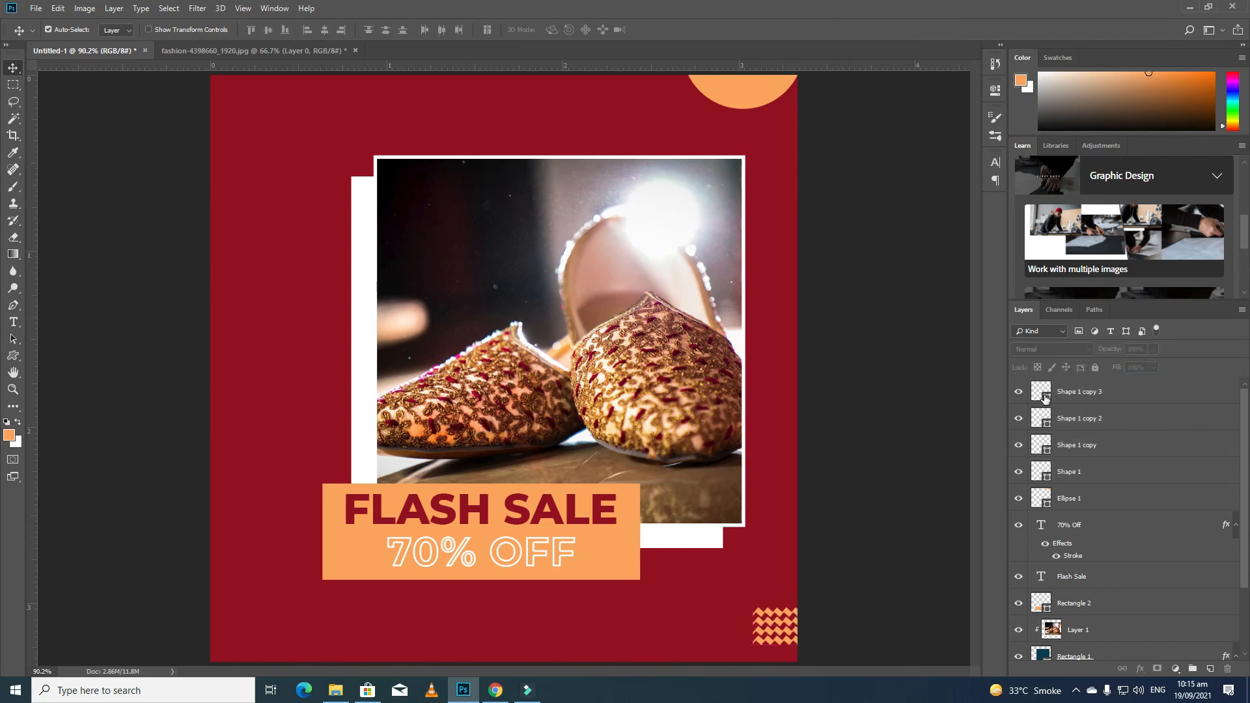
# Recolour the zigzag layers Shape 1 copy 3 and Shape 1 copy 2 to white #ffffff.
pyautogui.doubleClick(1045, 399)
pyautogui.write('ffffff')
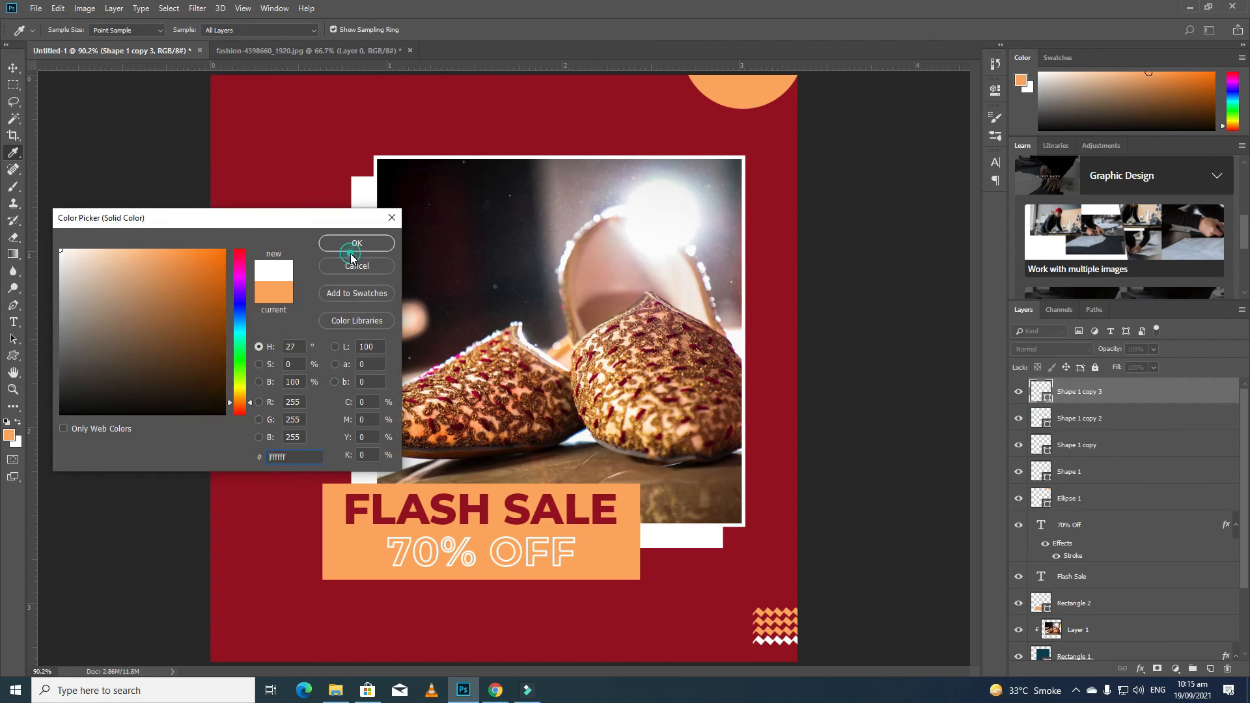
pyautogui.click(356, 244)
pyautogui.doubleClick(1041, 420)
pyautogui.write('ffffff')
pyautogui.click(357, 244)
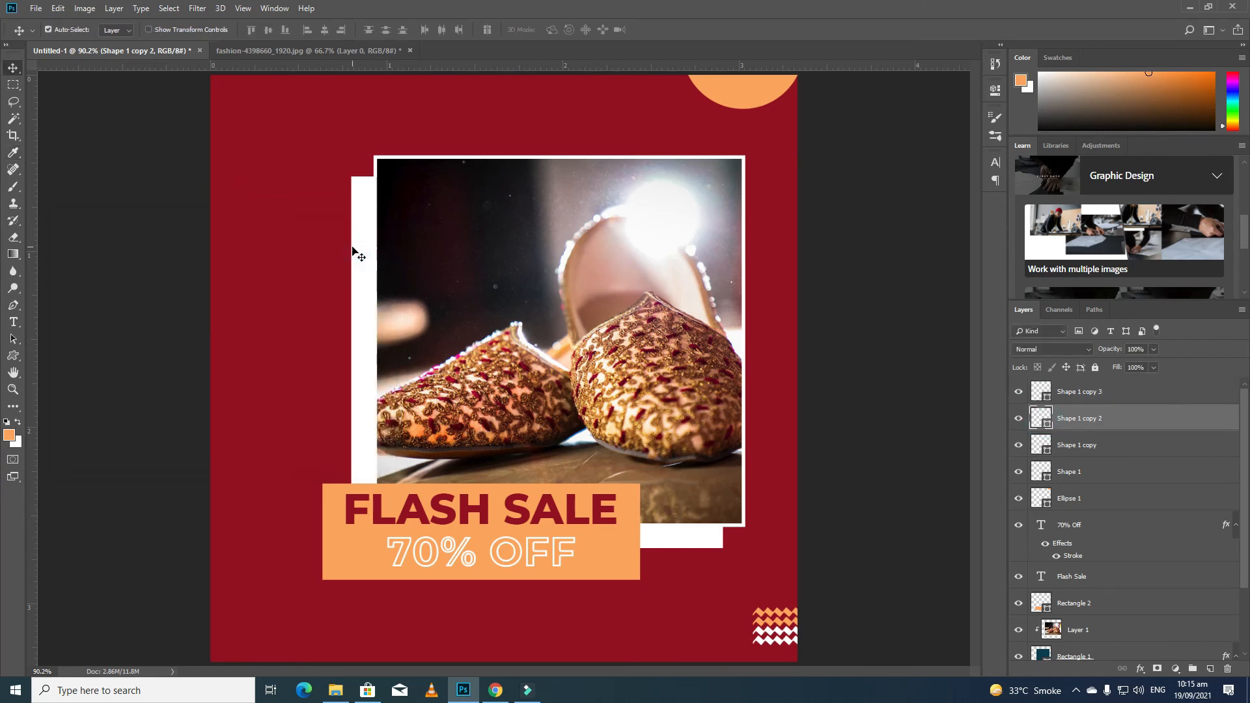
# Recolour the zigzag layers Shape 1 copy and Shape 1 to white #ffffff and deselect.
pyautogui.doubleClick(1045, 449)
pyautogui.write('ffffff')
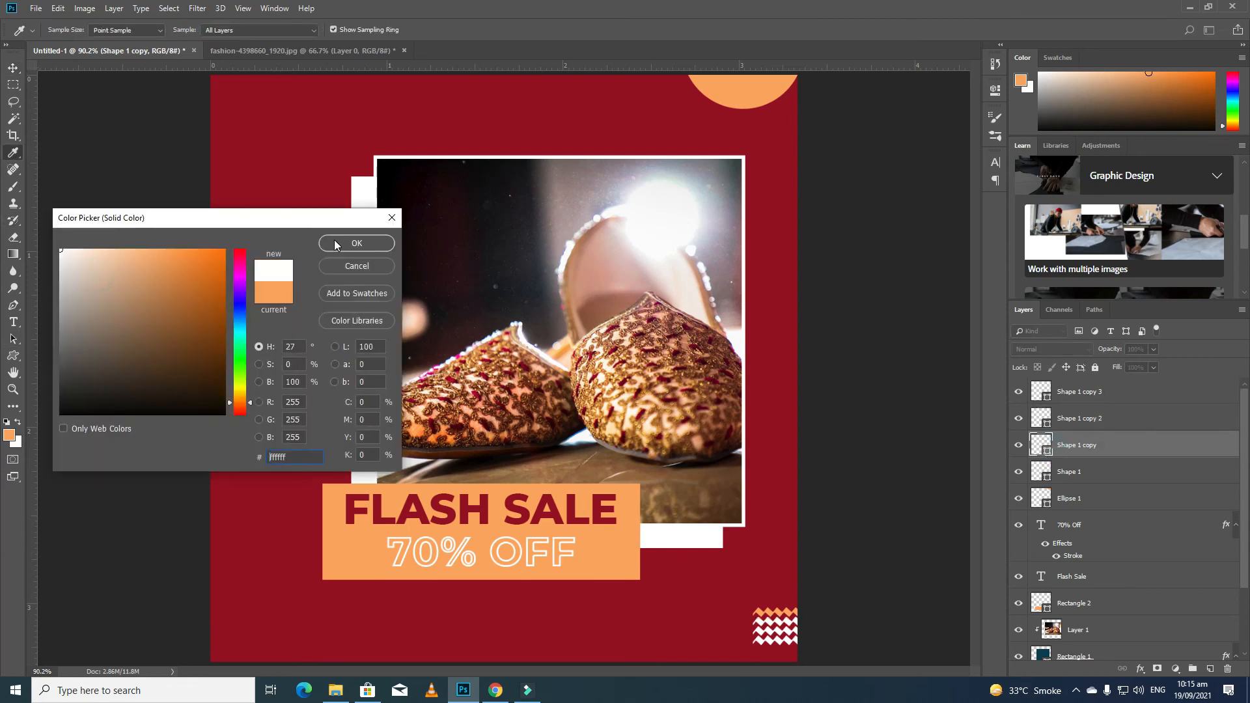
pyautogui.click(357, 243)
pyautogui.doubleClick(1045, 475)
pyautogui.write('ffffff')
pyautogui.click(342, 243)
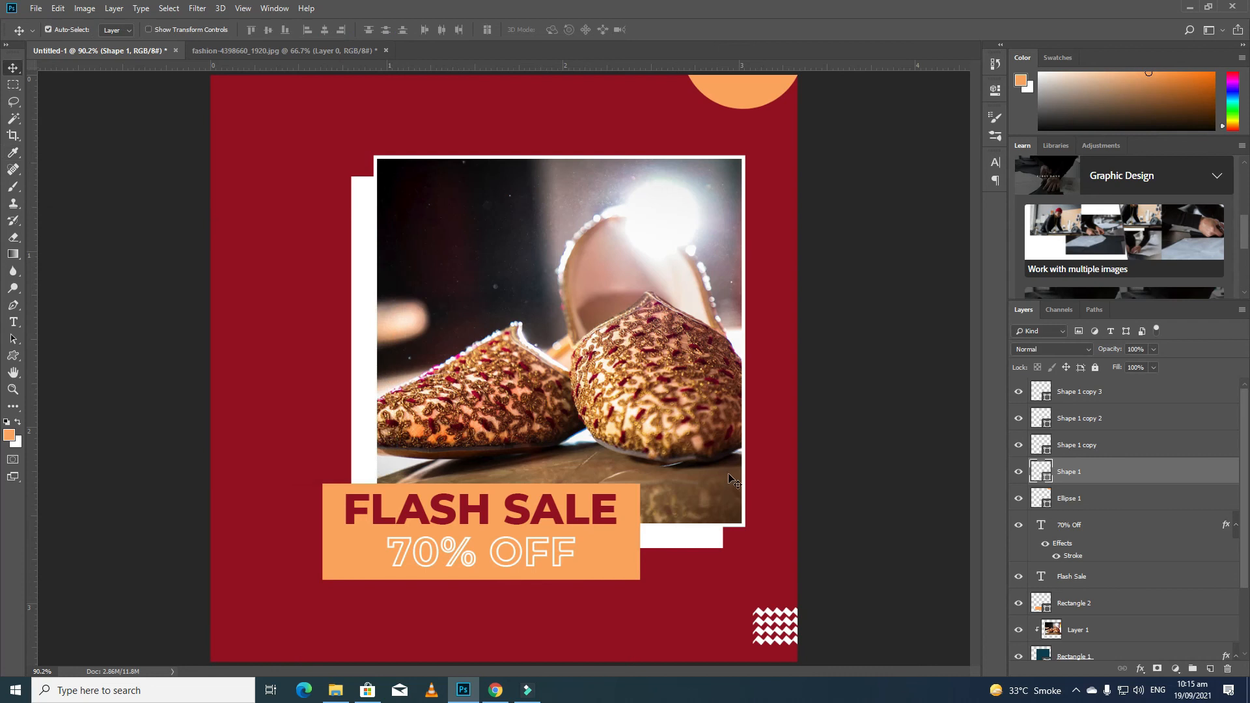
pyautogui.click(907, 566)
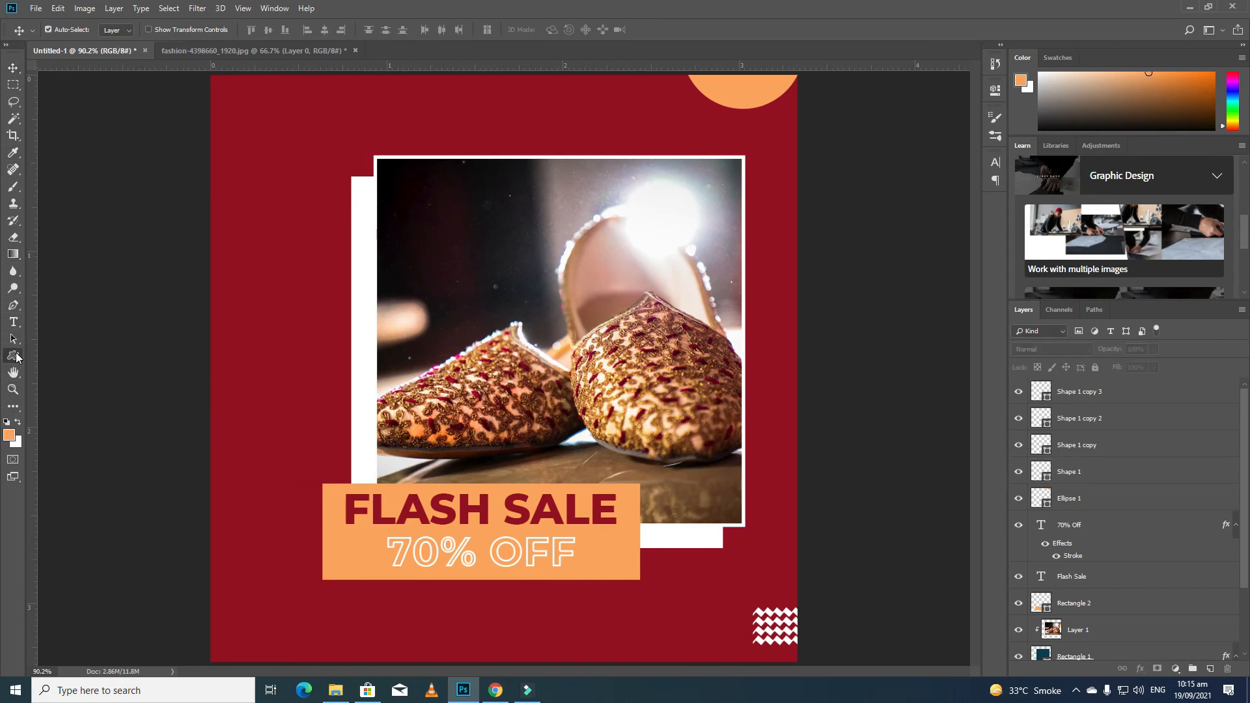
# Draw a thin vertical rectangle about 17 by 135 px below the orange banner and fill it with white.
pyautogui.click(13, 356)
pyautogui.click(52, 353)
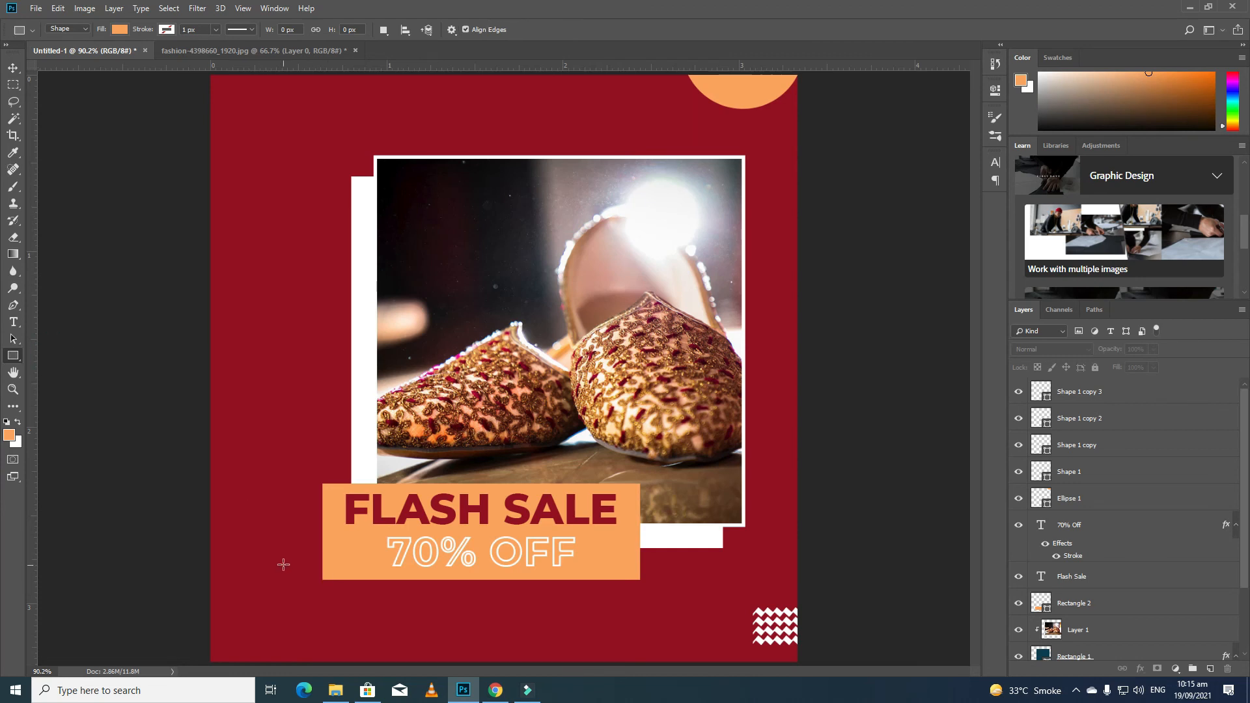
pyautogui.moveTo(358, 587); pyautogui.dragTo(368, 665)
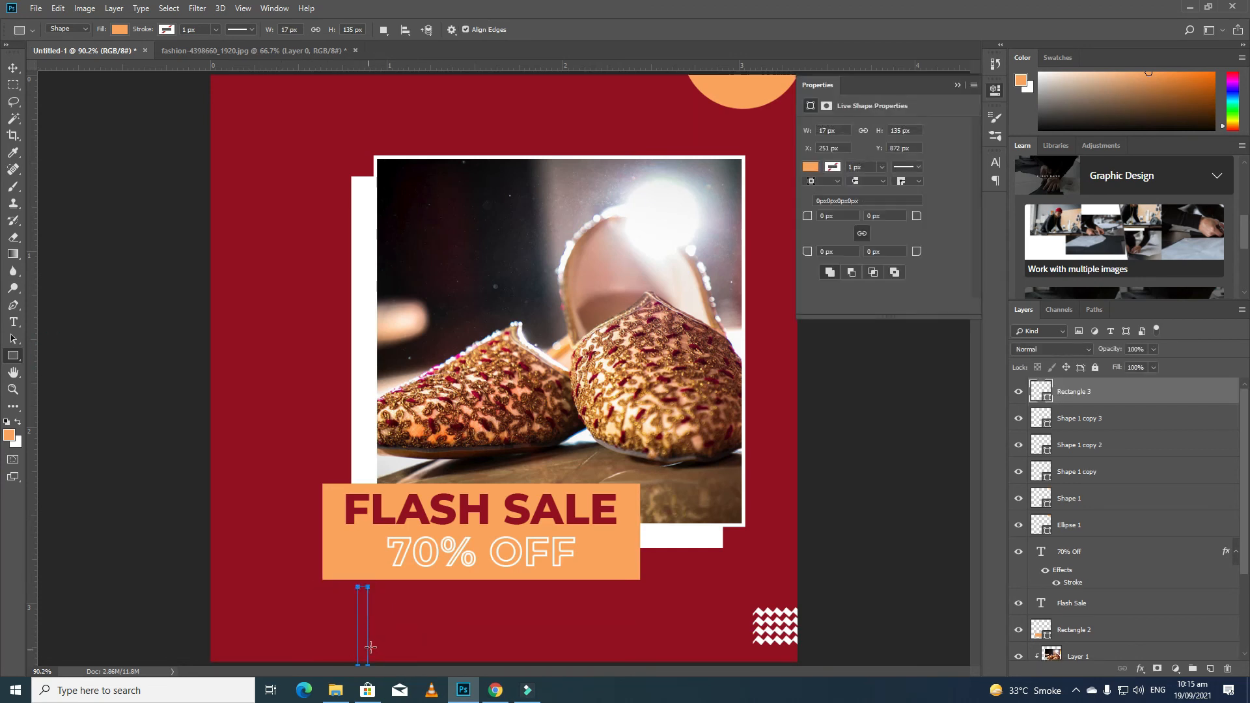
pyautogui.click(956, 85)
pyautogui.doubleClick(1042, 398)
pyautogui.moveTo(155, 273); pyautogui.dragTo(59, 250)
pyautogui.press('Return')
# Move the white bar right and up against the orange banner, and place its layer directly below Rectangle 2.
pyautogui.press('v')
pyautogui.hotkey('ctrl', 't')
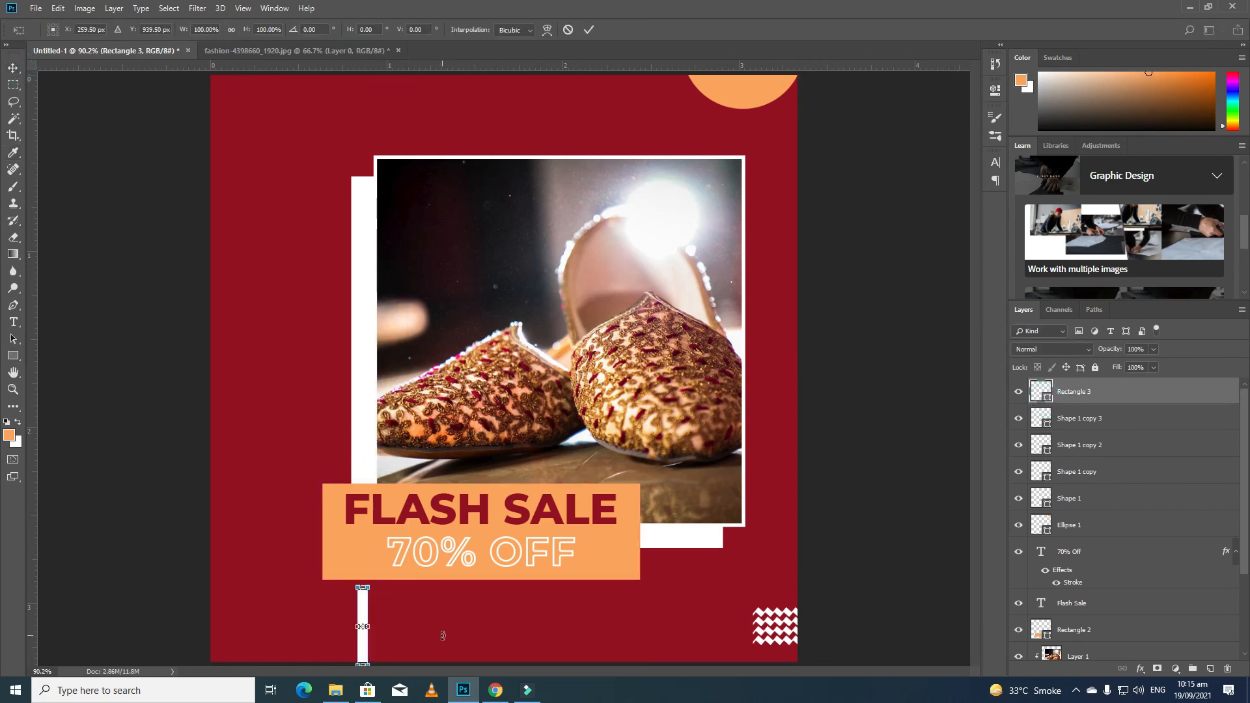
pyautogui.moveTo(366, 646); pyautogui.dragTo(414, 627)
pyautogui.press('Return')
pyautogui.moveTo(1088, 397); pyautogui.dragTo(1087, 522)
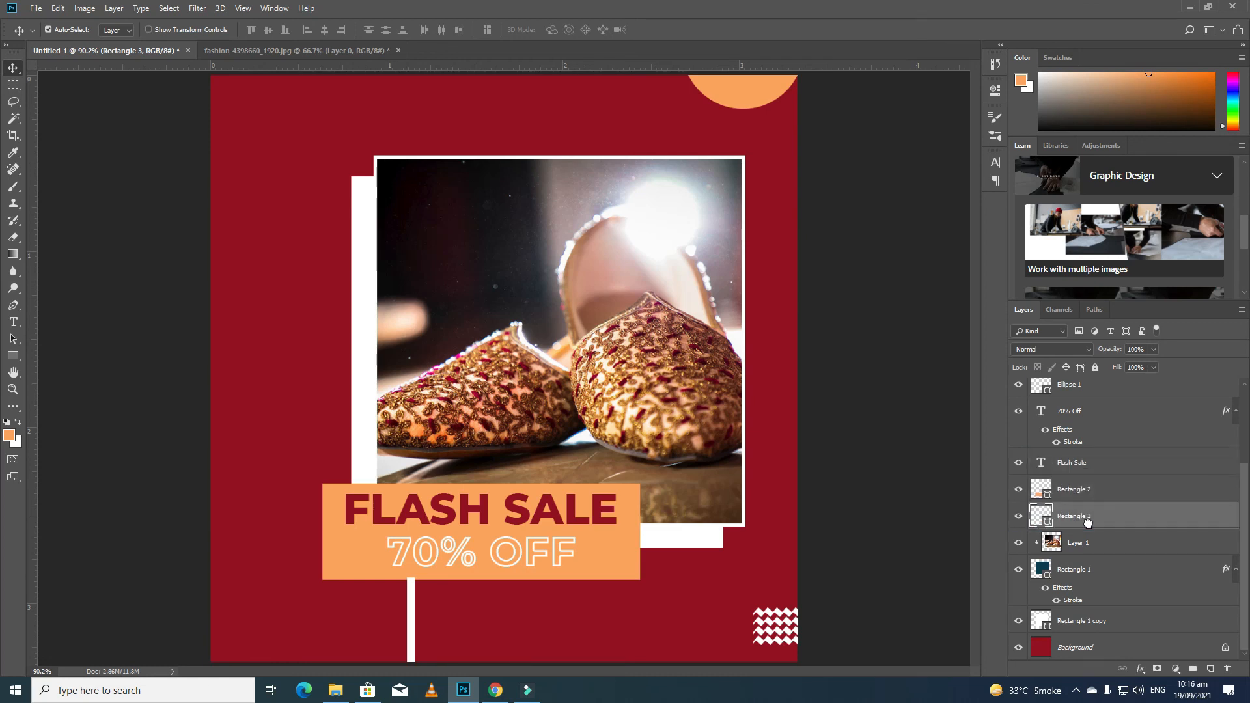
# Duplicate the white bar three times to the right and space the four bars evenly below the orange banner.
pyautogui.keyDown('alt'); pyautogui.moveTo(409, 606); pyautogui.dragTo(436, 607); pyautogui.keyUp('alt')
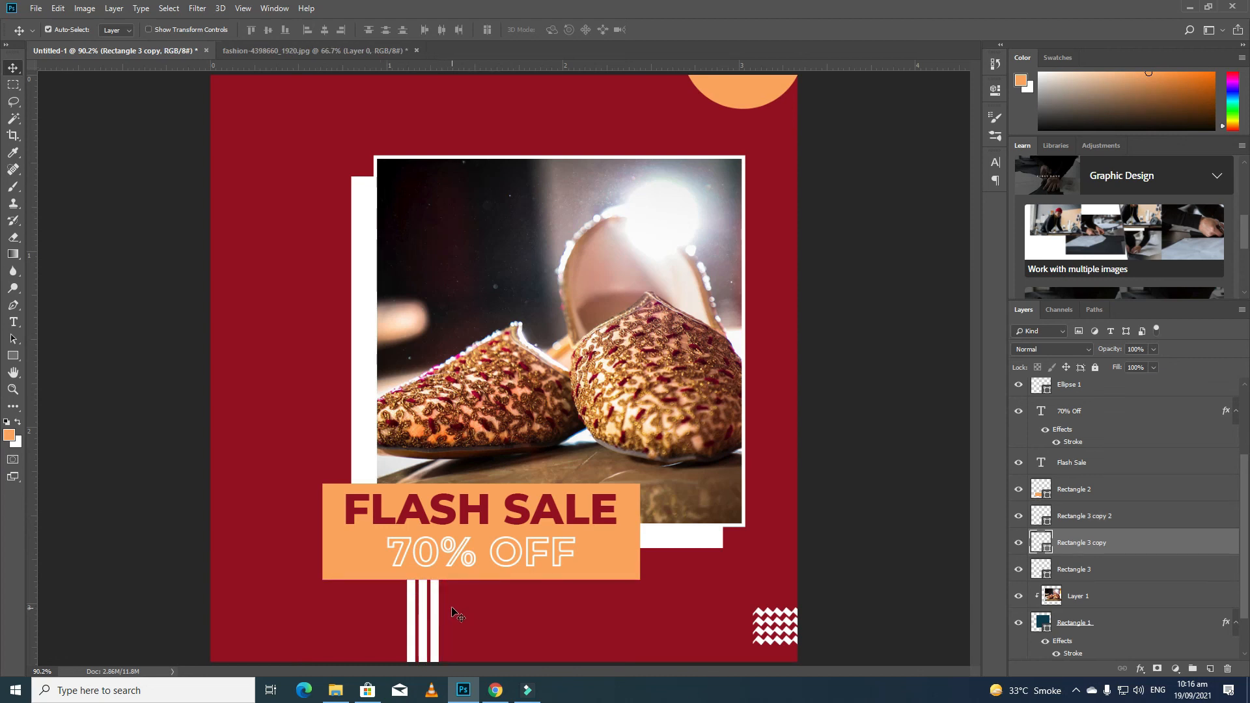
pyautogui.moveTo(438, 595)
pyautogui.keyDown('alt'); pyautogui.mouseDown()
pyautogui.moveTo(474, 599)
pyautogui.moveTo(437, 610)
pyautogui.mouseUp(); pyautogui.keyUp('alt')
pyautogui.moveTo(448, 611); pyautogui.dragTo(462, 612)
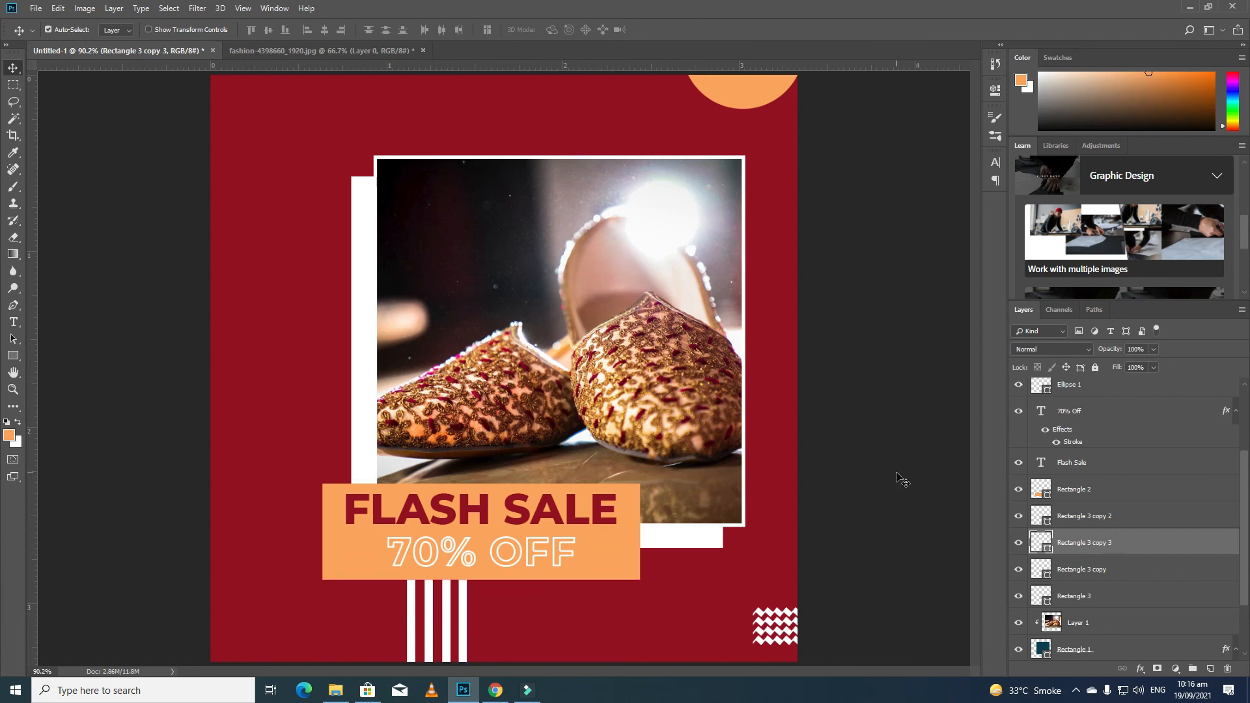